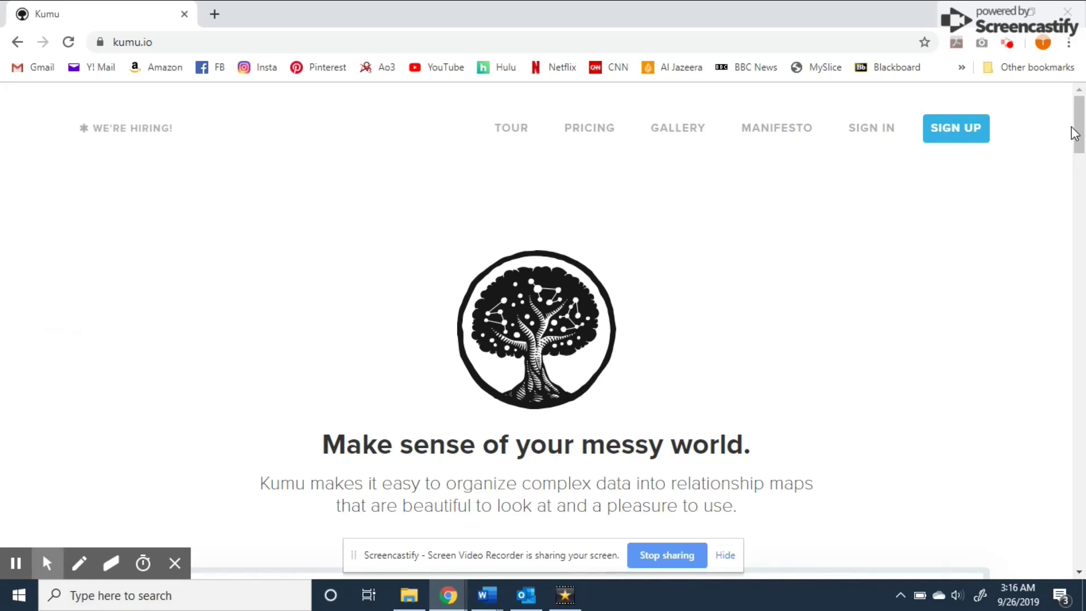
Scroll the Kumu home page briefly, then go to the Pricing page
left_click(1077, 126)
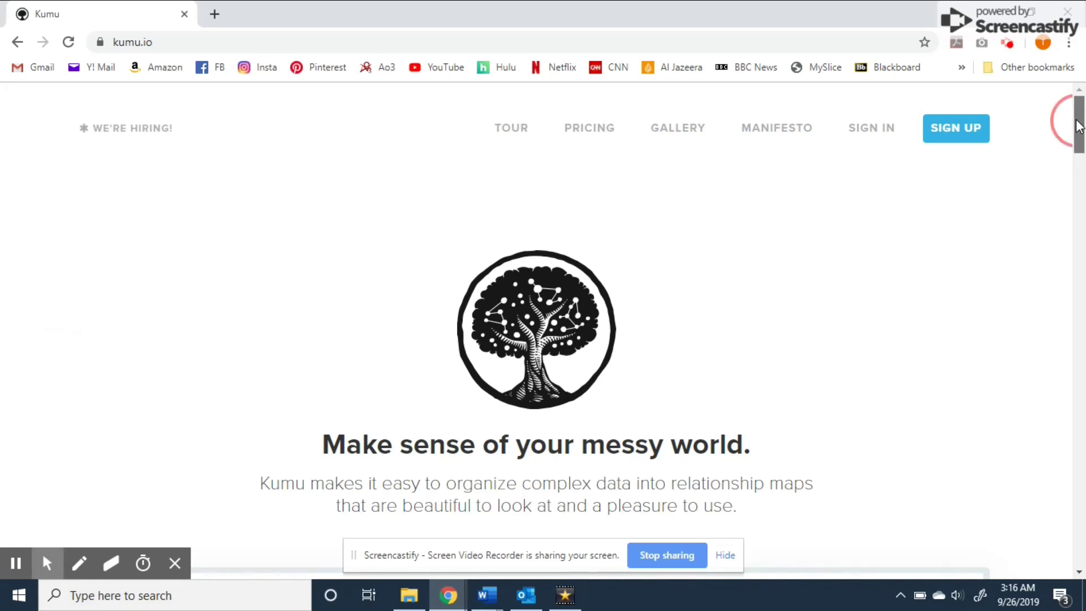
left_click_drag(1077, 125, 1077, 129)
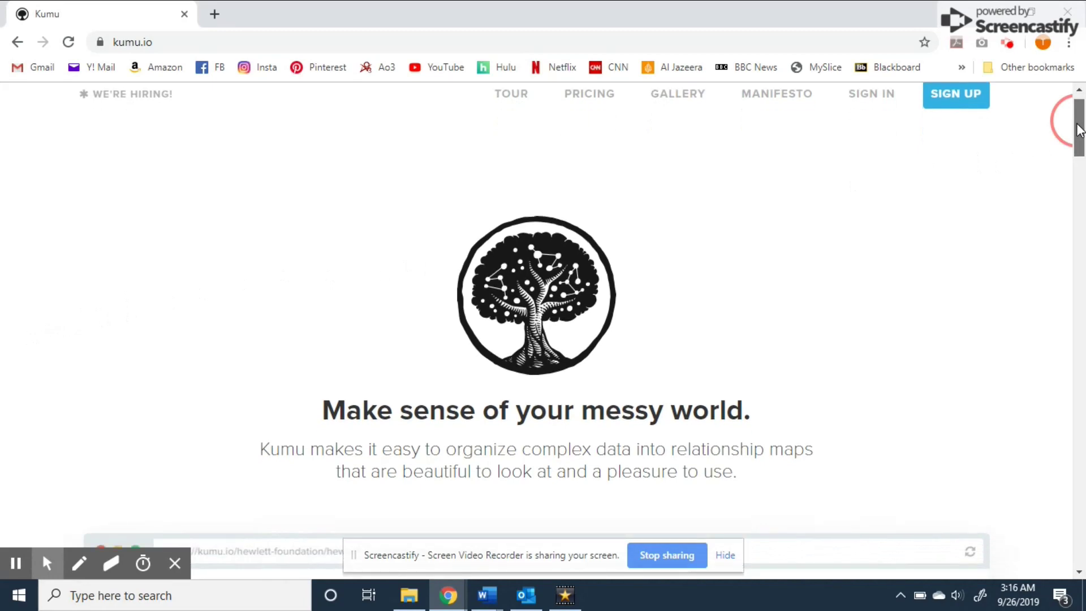
mouse_move(1077, 129)
left_mouse_down()
mouse_move(1078, 152)
mouse_move(1080, 119)
left_mouse_up()
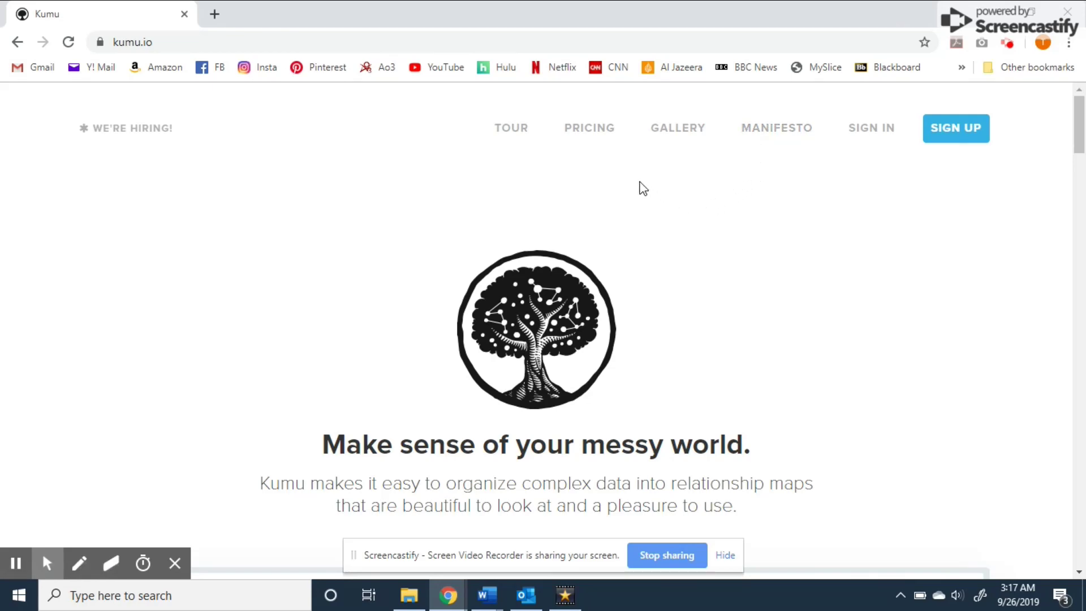
left_click(604, 143)
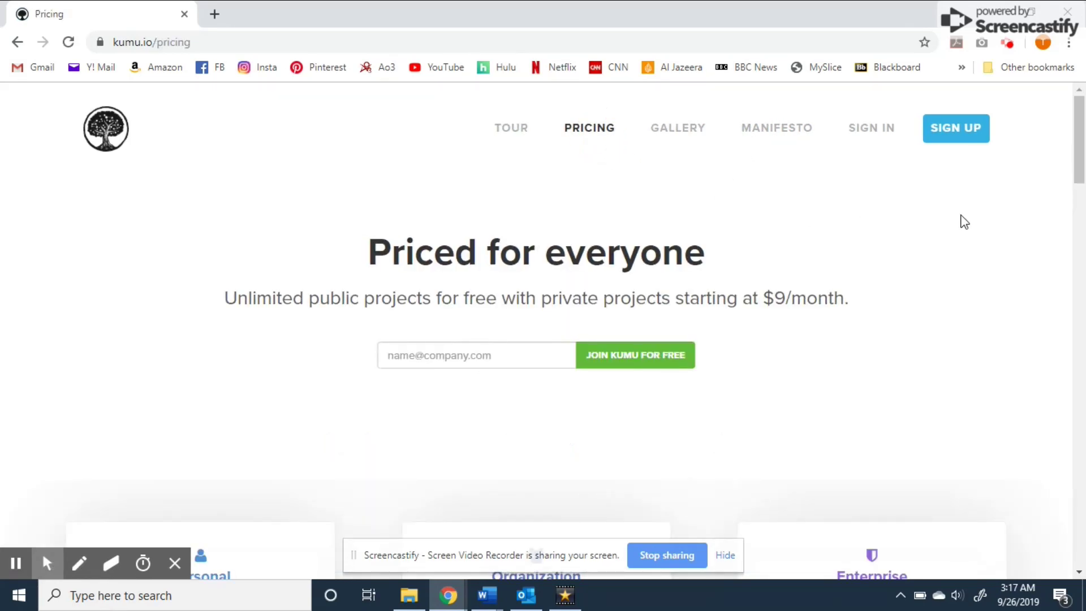
left_click_drag(1079, 113, 1081, 192)
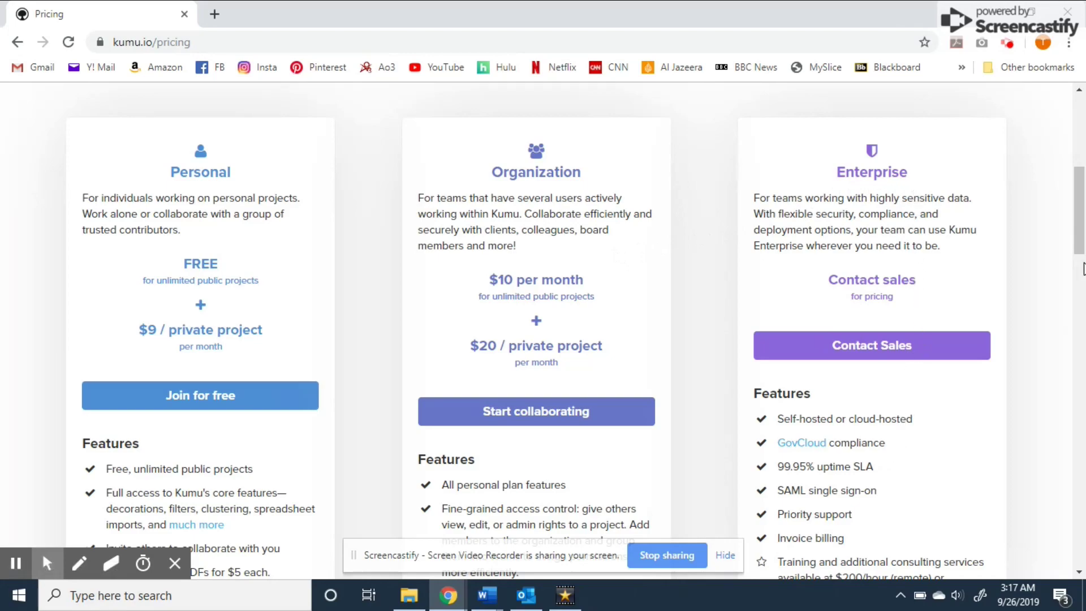
scroll(1083, 269, "up", 7)
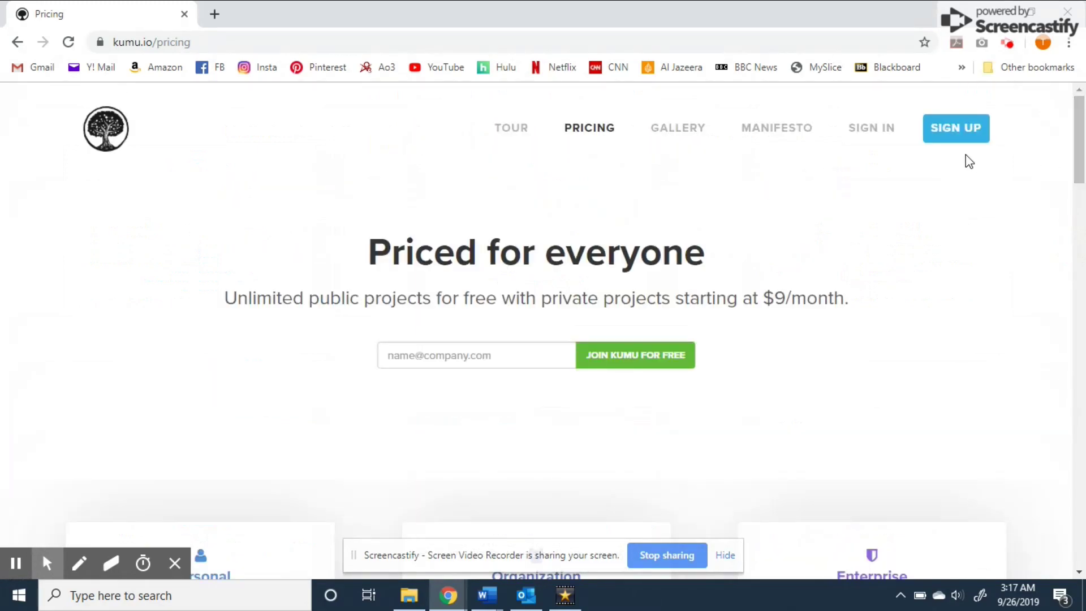
Go from Sign up to signing in with the existing account, then scroll the dashboard
left_click(944, 133)
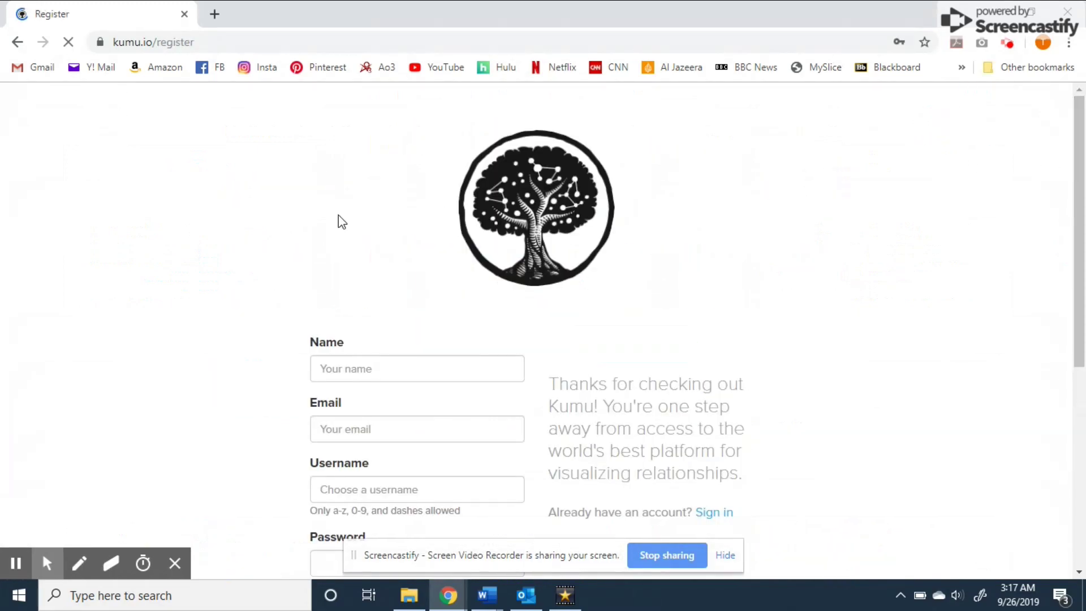
left_click_drag(1079, 205, 1083, 350)
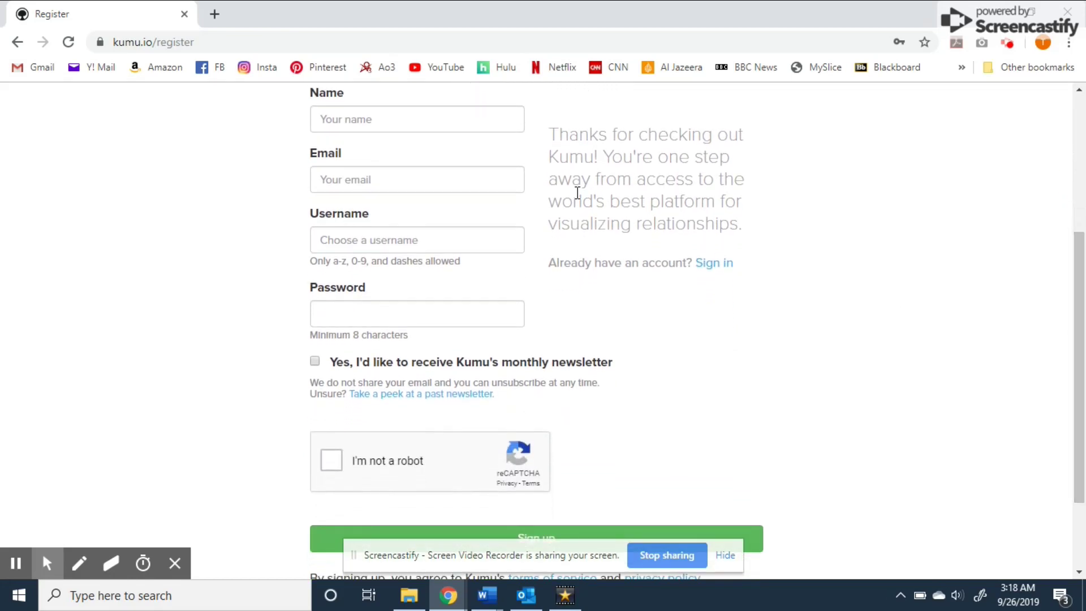
left_click(708, 270)
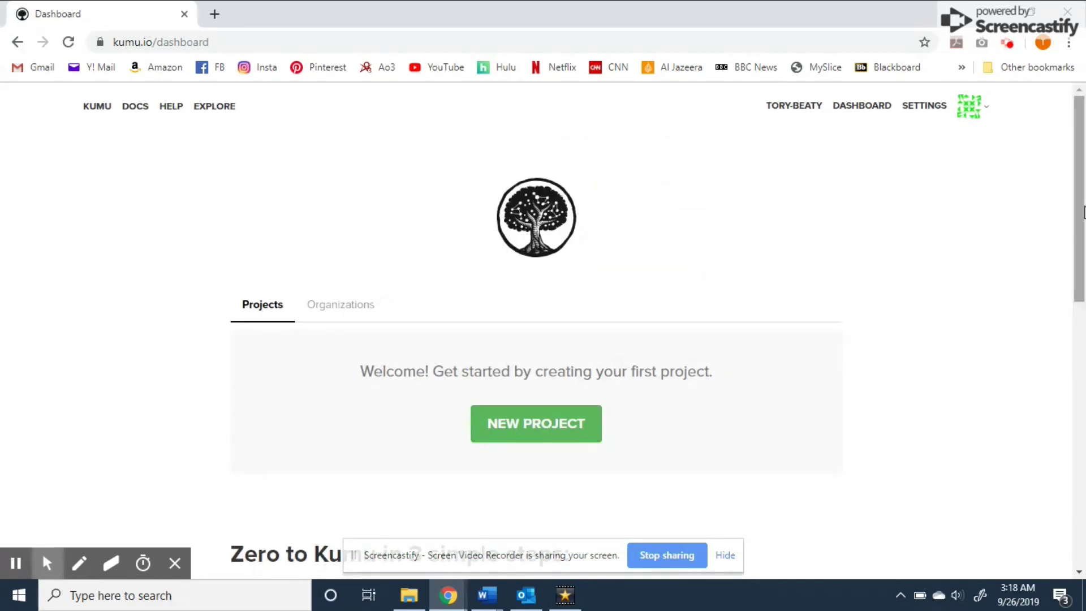
left_click_drag(1083, 212, 1083, 380)
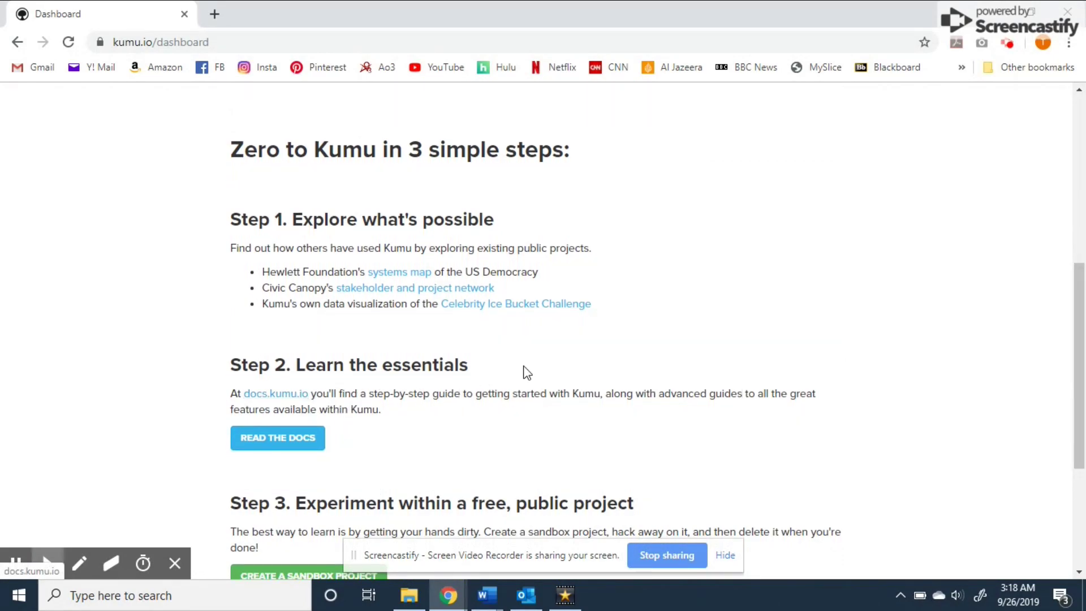
left_click_drag(1078, 390, 1074, 300)
Create a new public project named 'WRT 302'
left_click(573, 250)
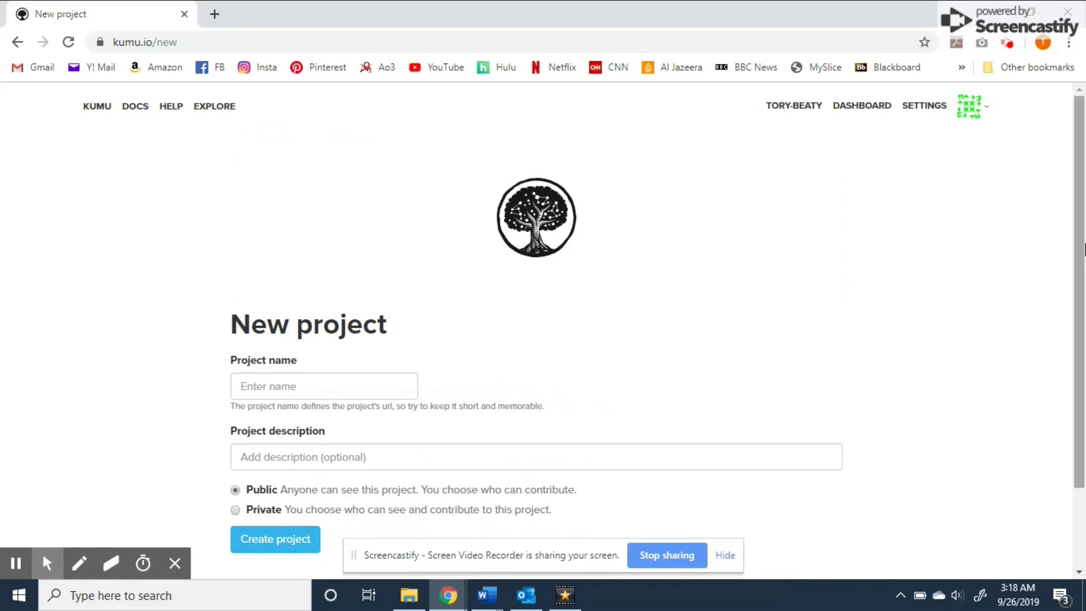
left_click_drag(1079, 250, 998, 379)
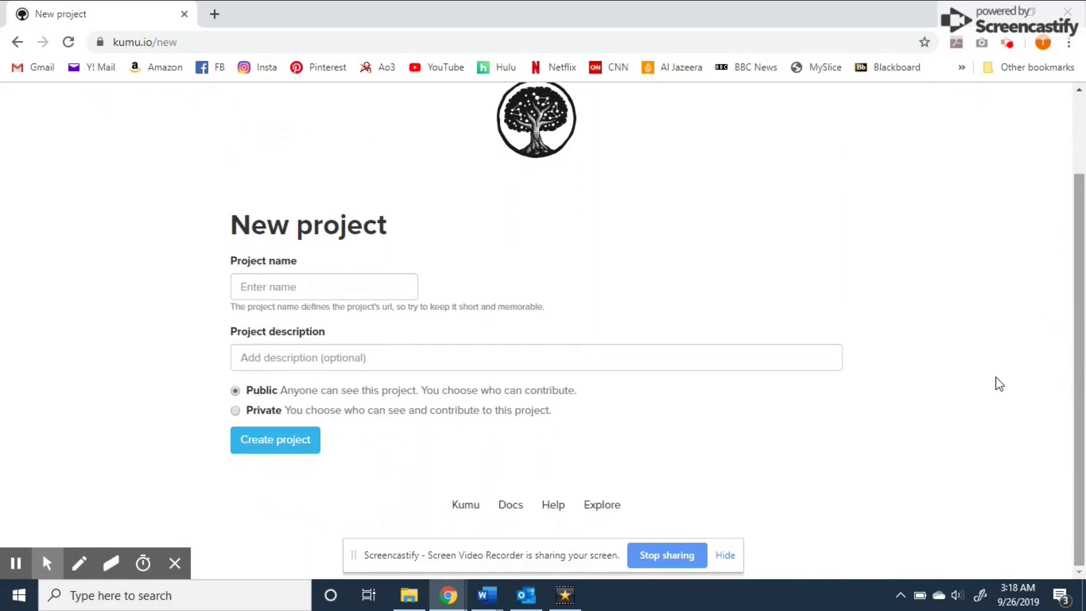
left_click(319, 294)
type("WRT 302")
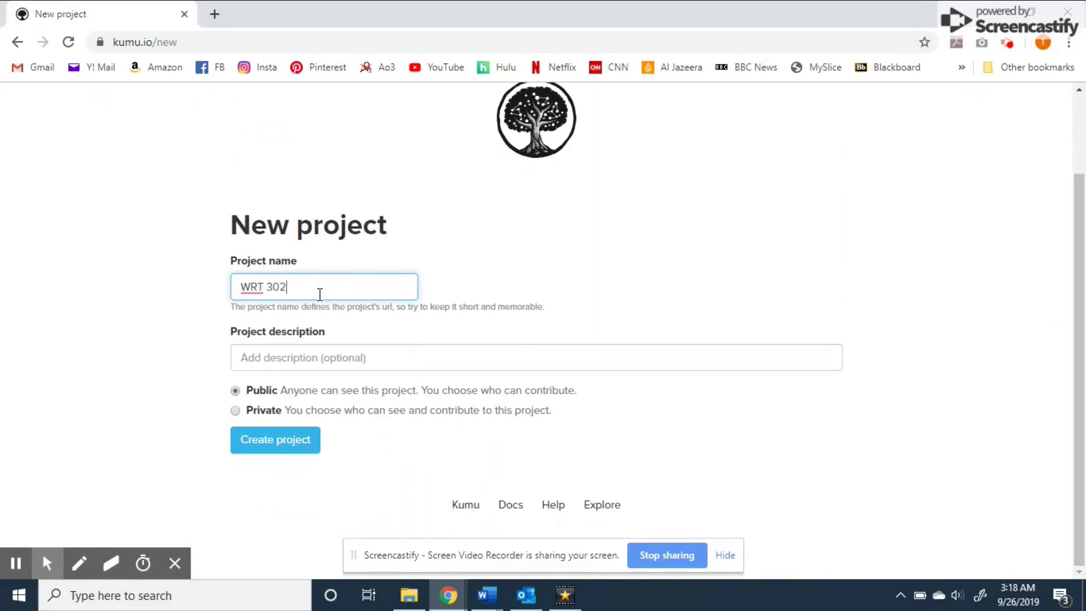
left_click(259, 446)
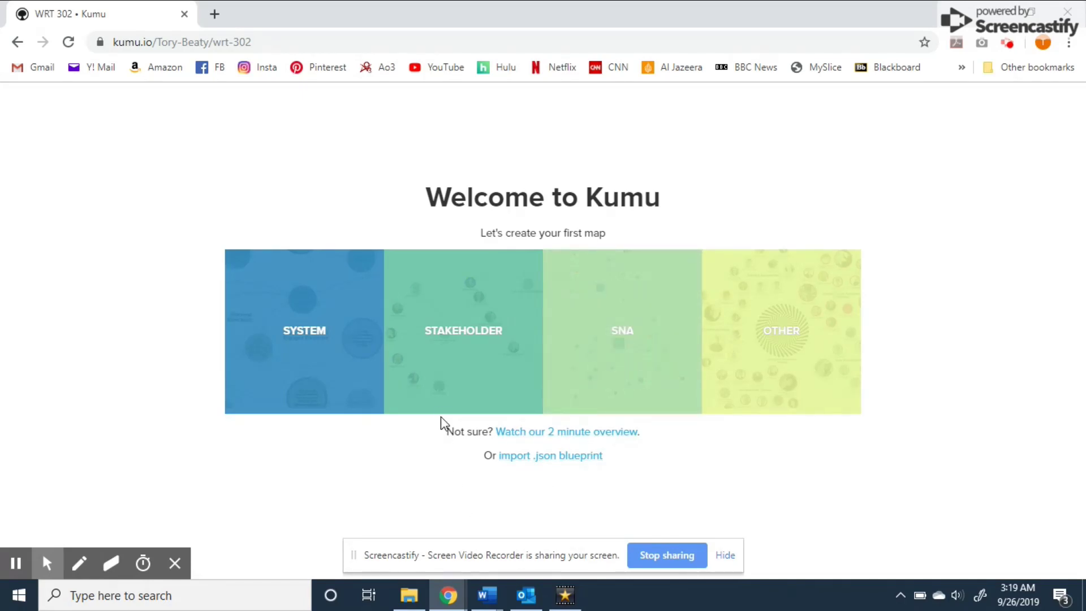
Pick the Stakeholder template and create the first map named 'Test- family tree'
left_click(442, 390)
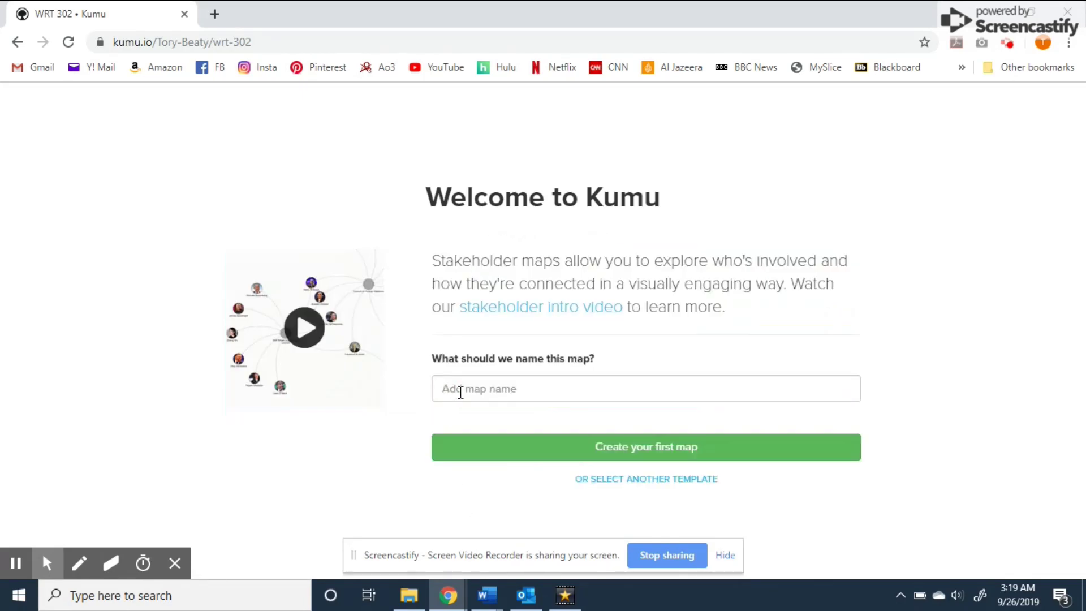
left_click(460, 391)
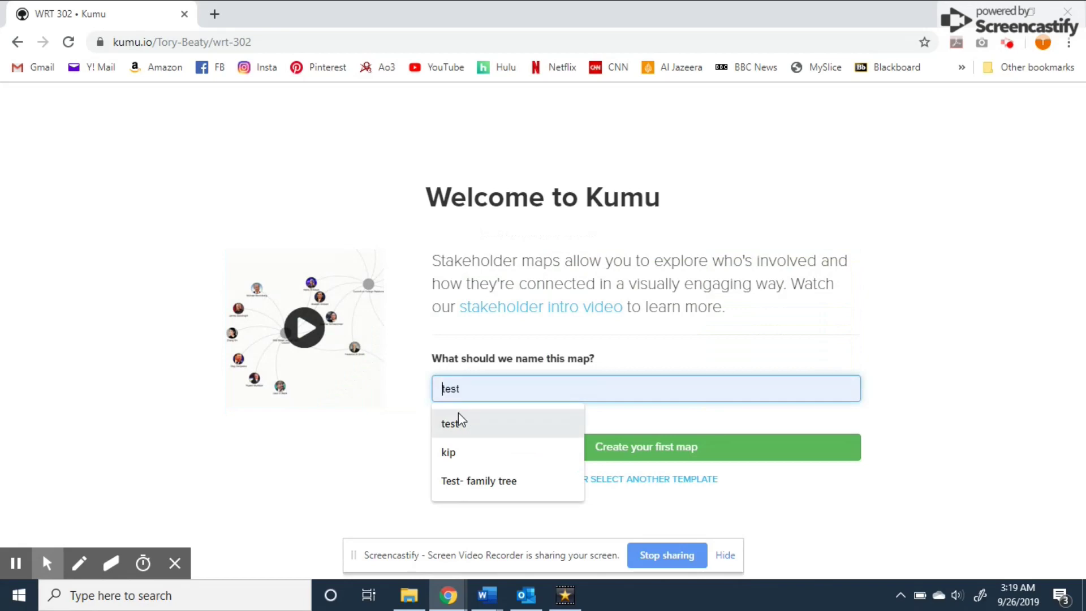
left_click(470, 480)
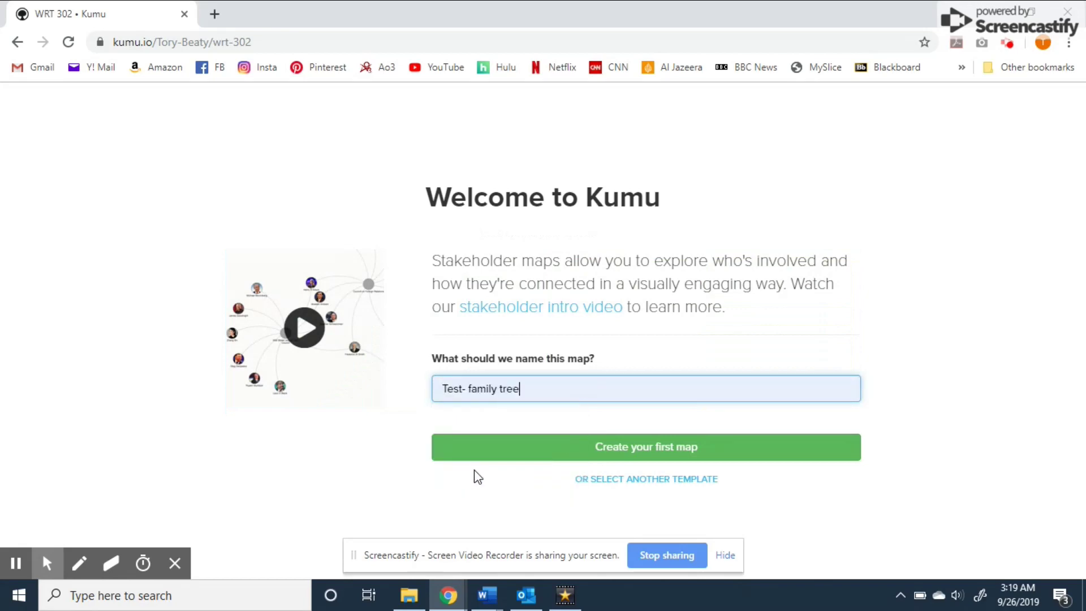
left_click(548, 457)
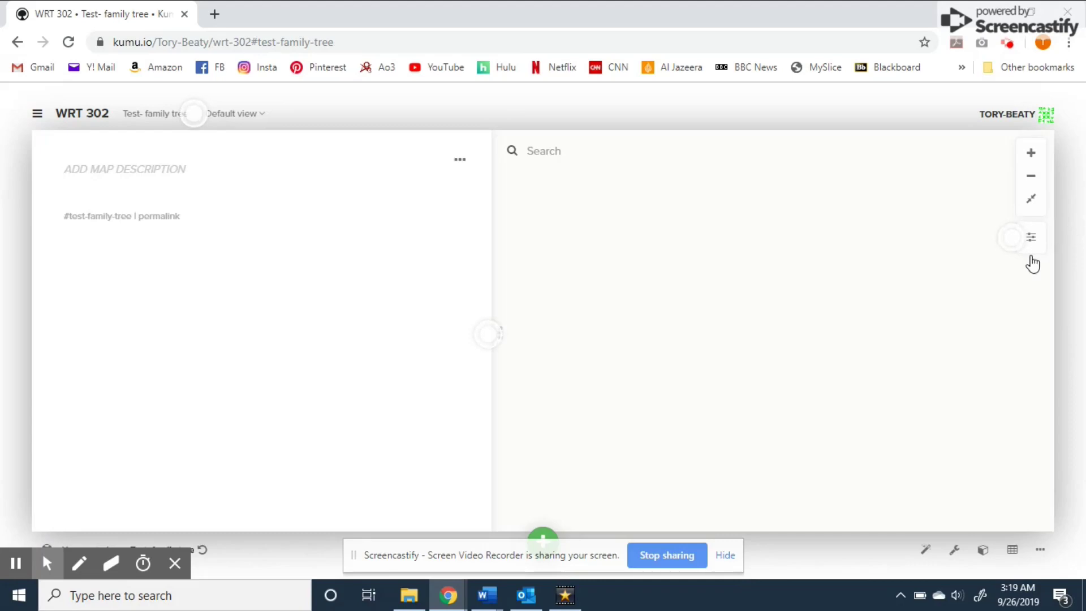
left_click(543, 537)
Add an element named 'Tory' and set its type to Person
left_click(525, 421)
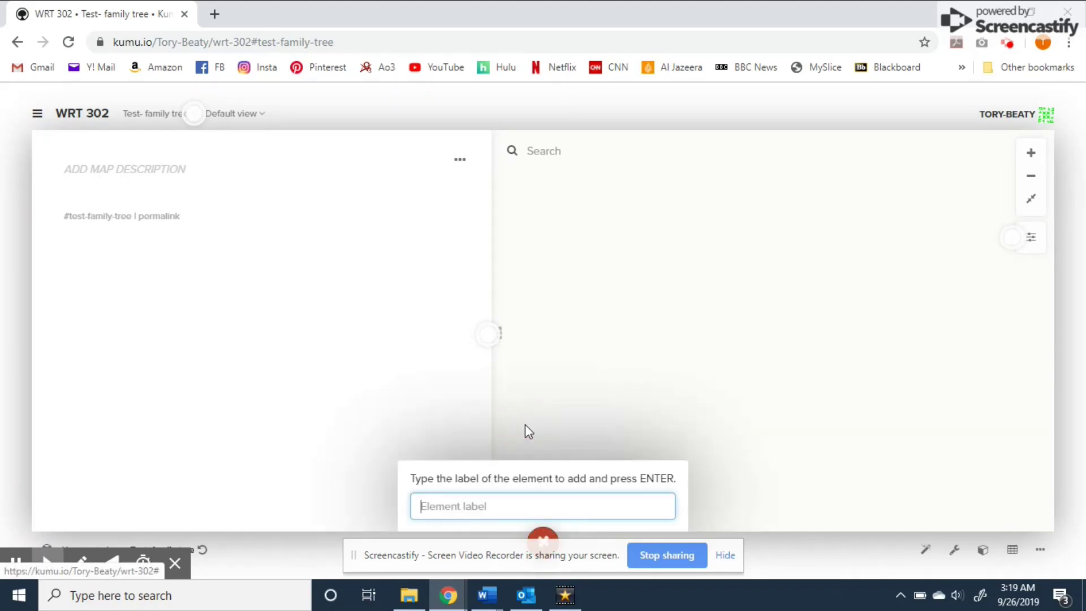
type("Tory")
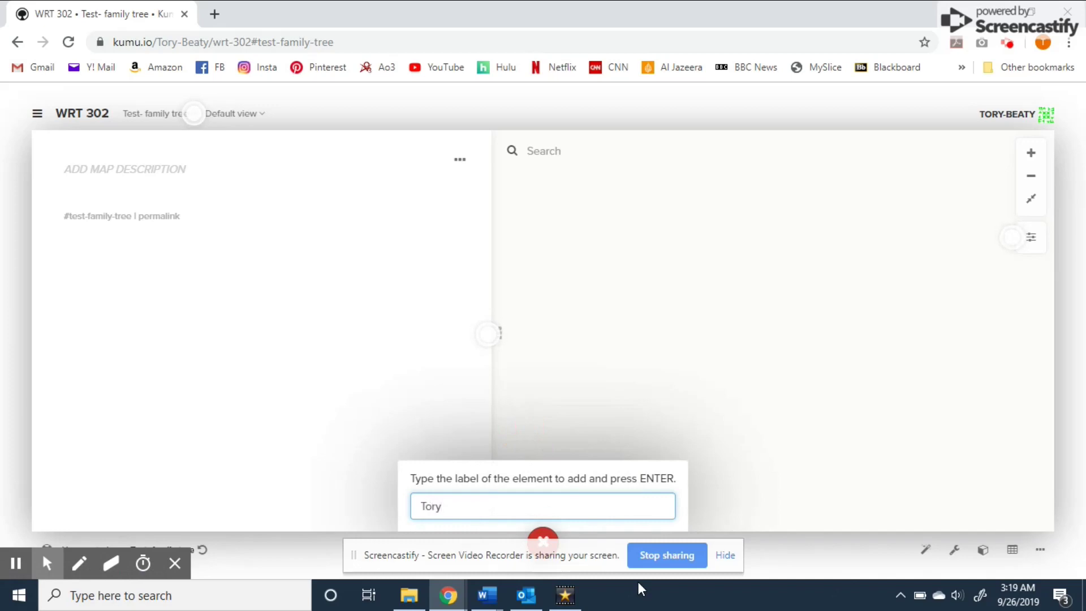
key("Return")
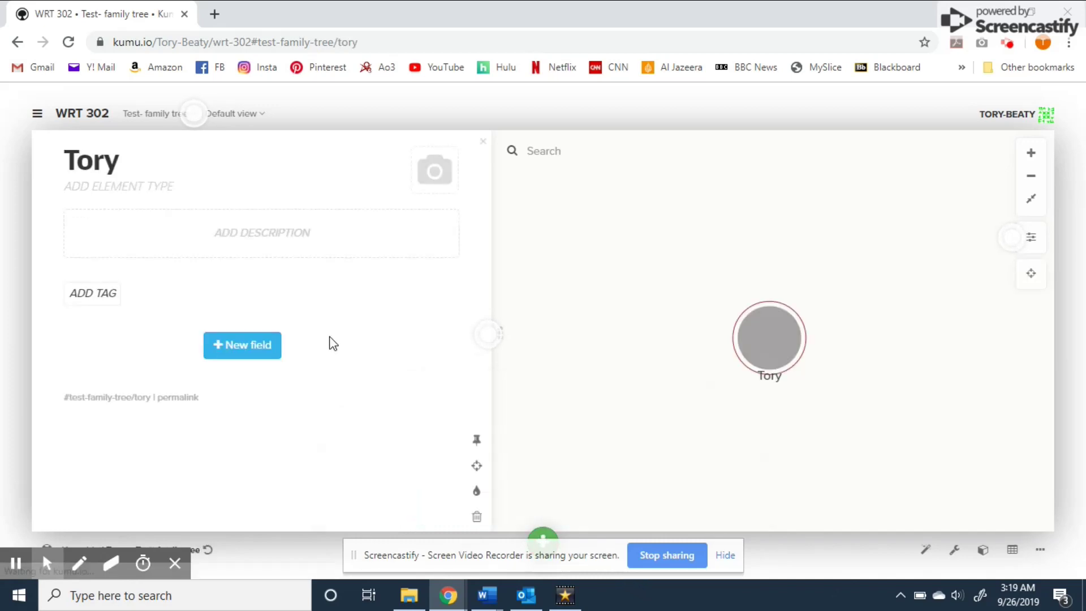
left_click(130, 187)
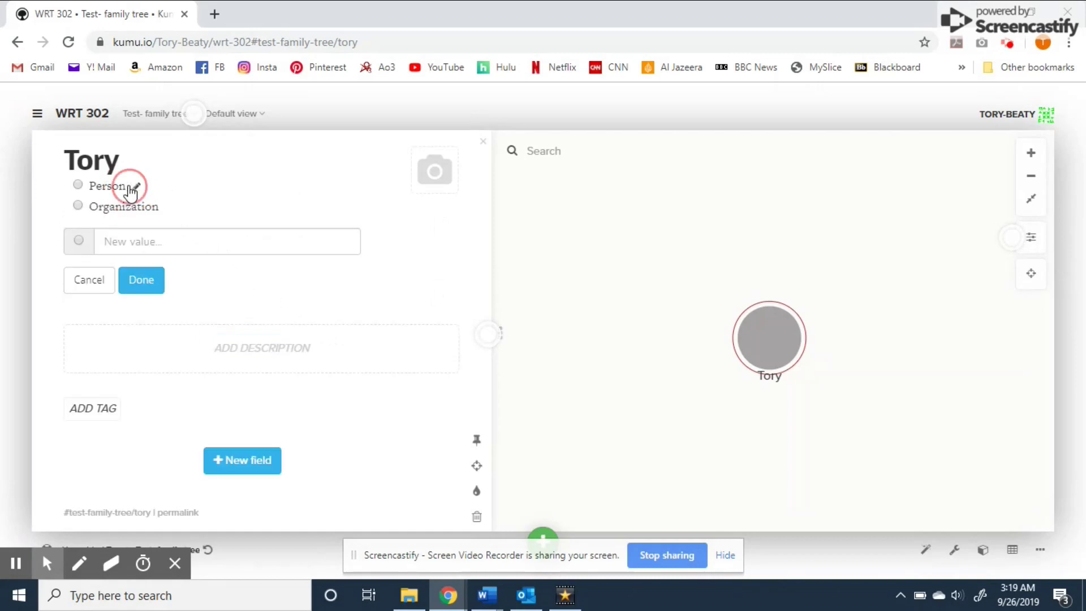
left_click(110, 190)
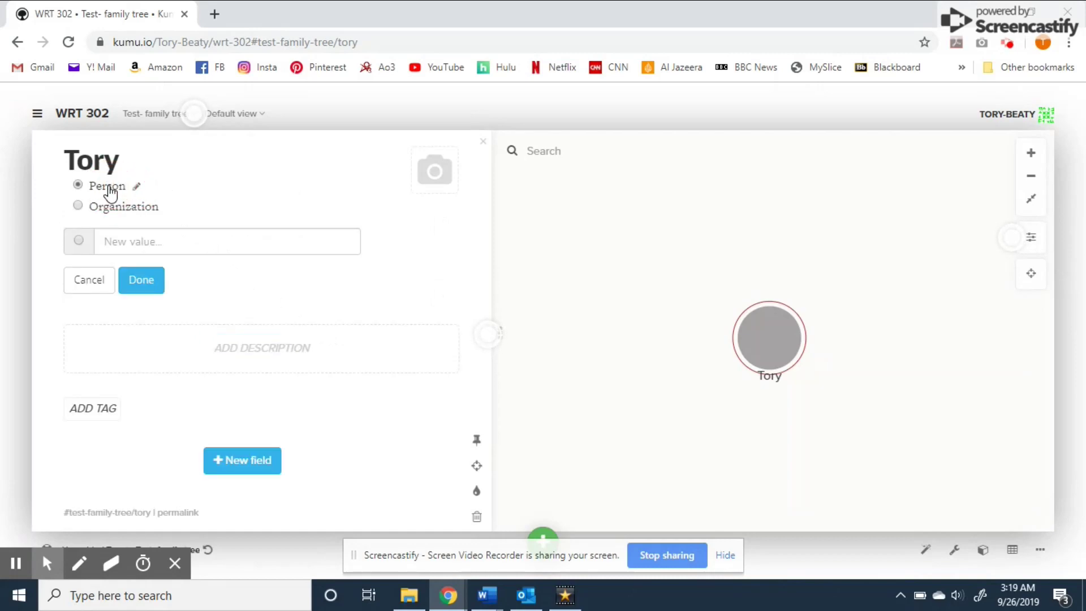
left_click(129, 292)
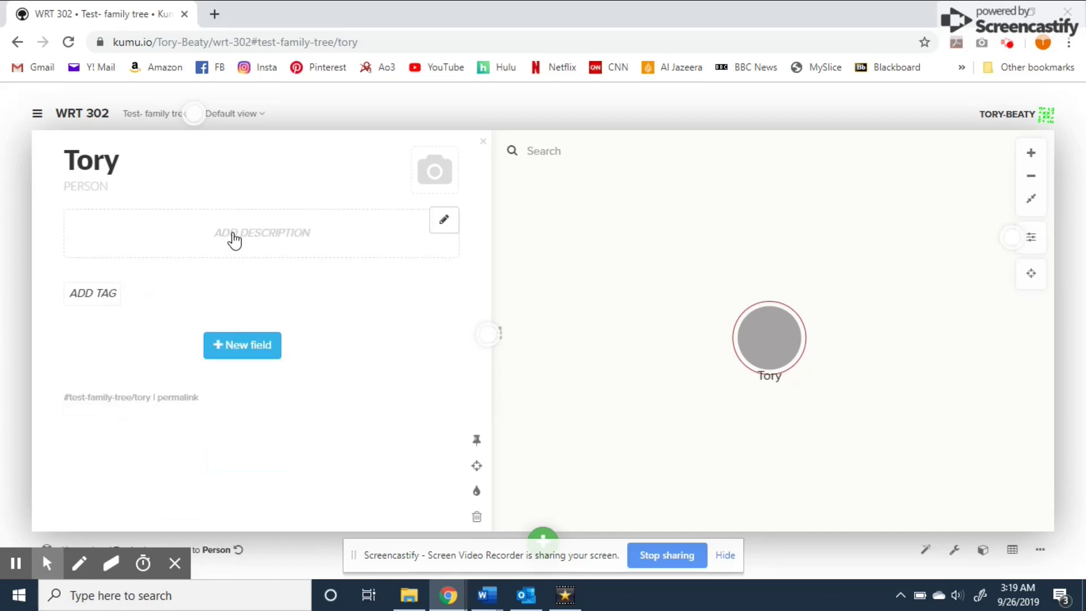
Give Tory the description 'Age: 29'
left_click(234, 237)
type("Age: 29")
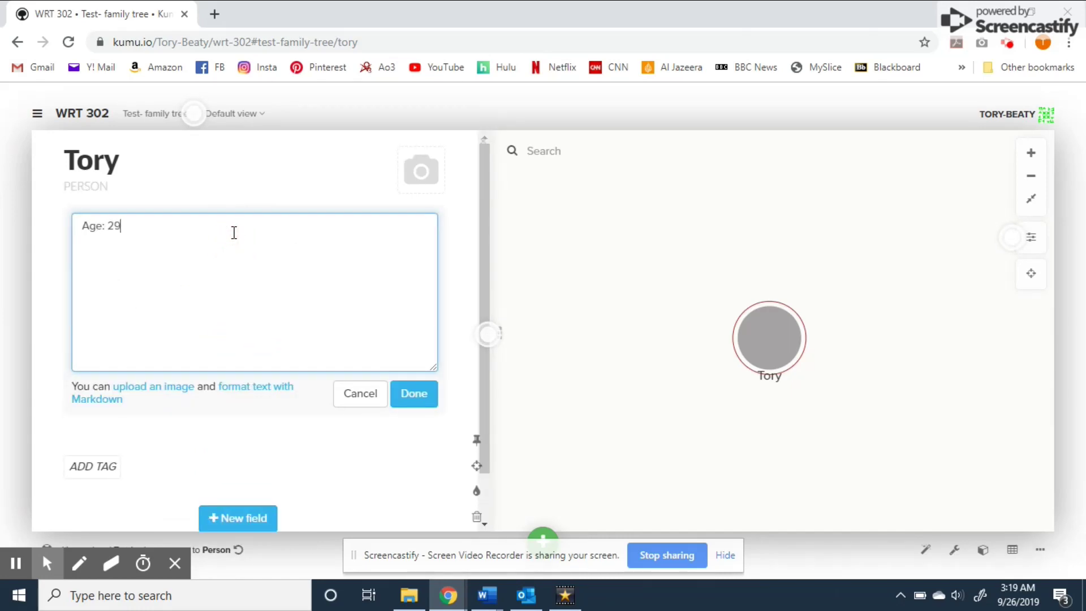
left_click(419, 399)
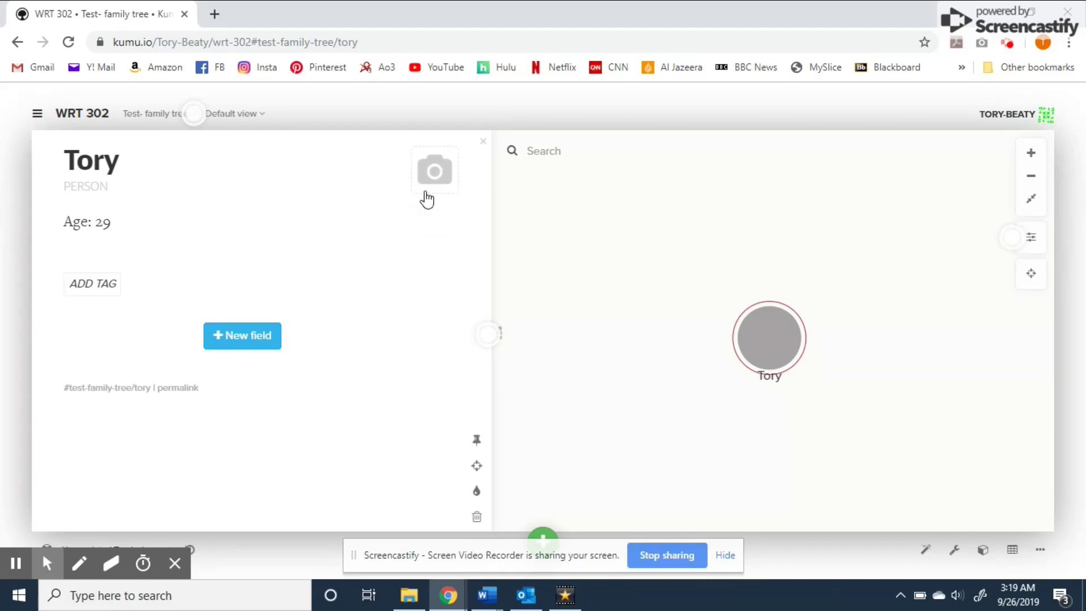
left_click(427, 199)
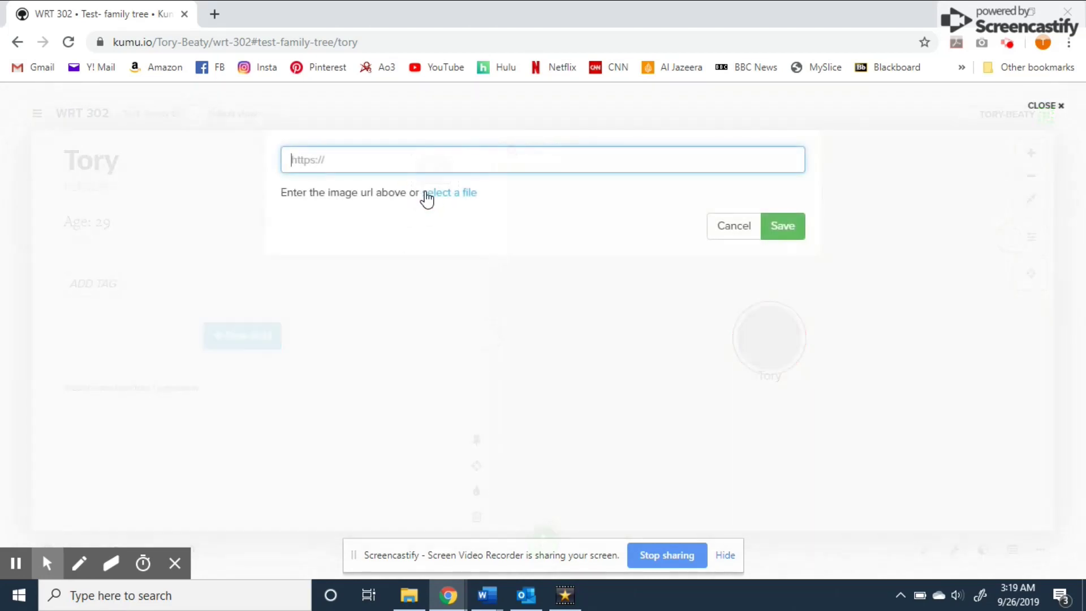
Set Tory's image from a photo file and connect Tory to a new element Carol
left_click(427, 199)
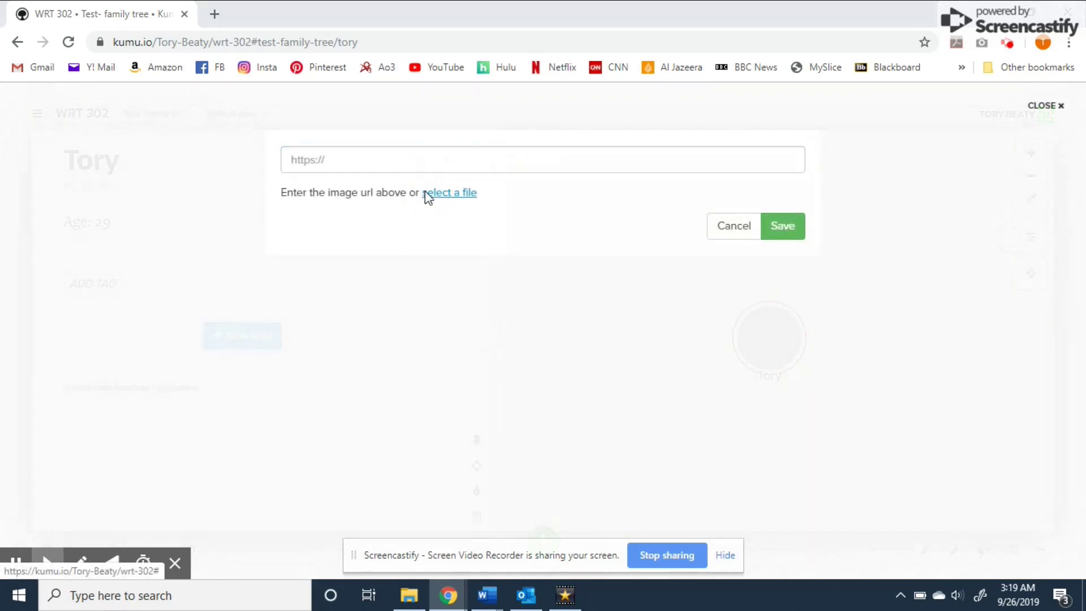
double_click(286, 144)
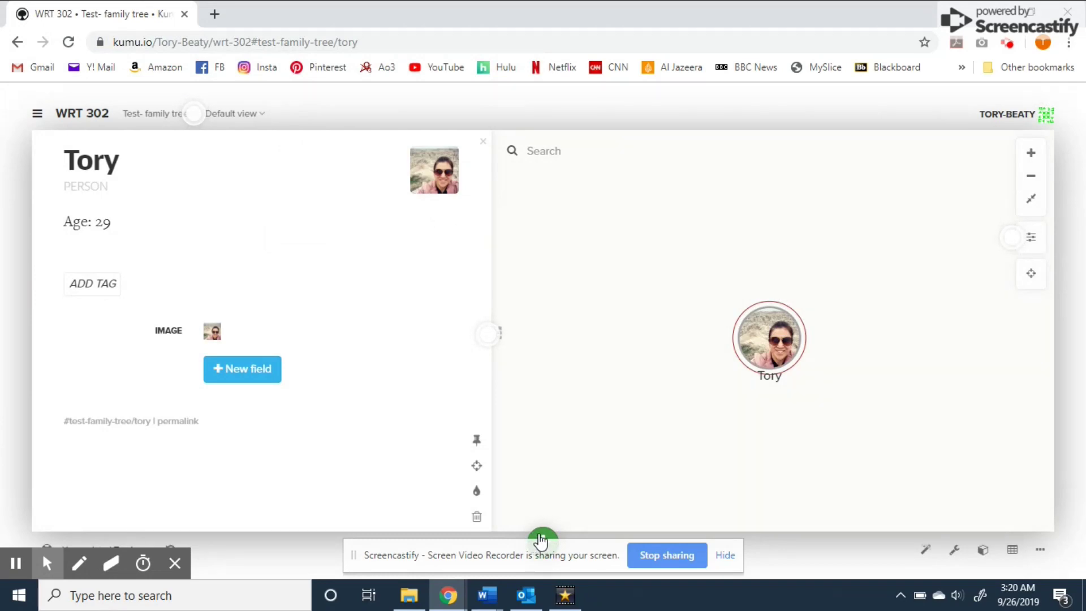
left_click(540, 540)
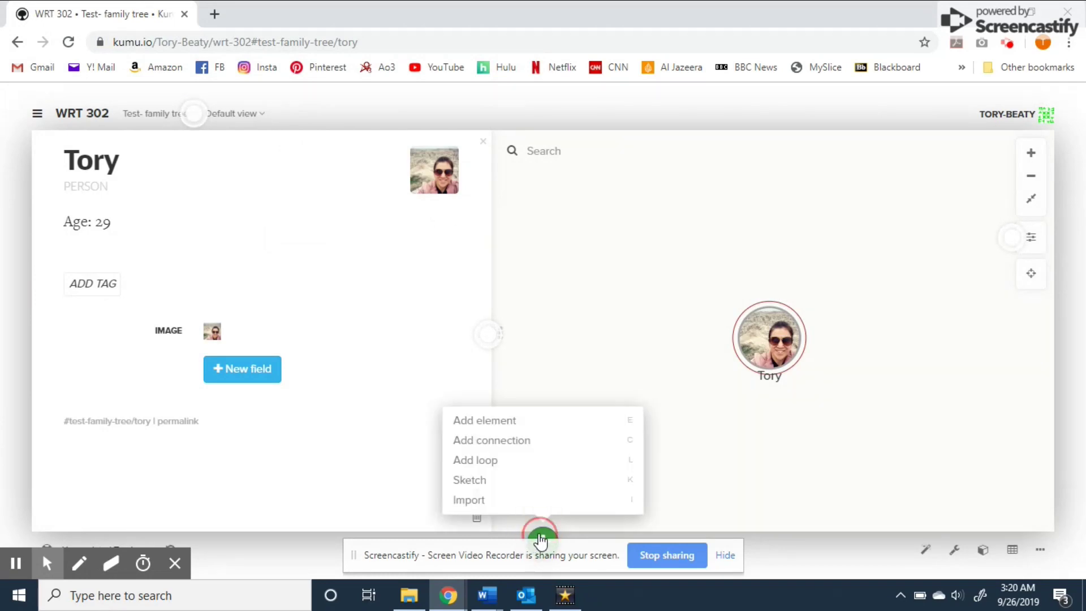
left_click(526, 443)
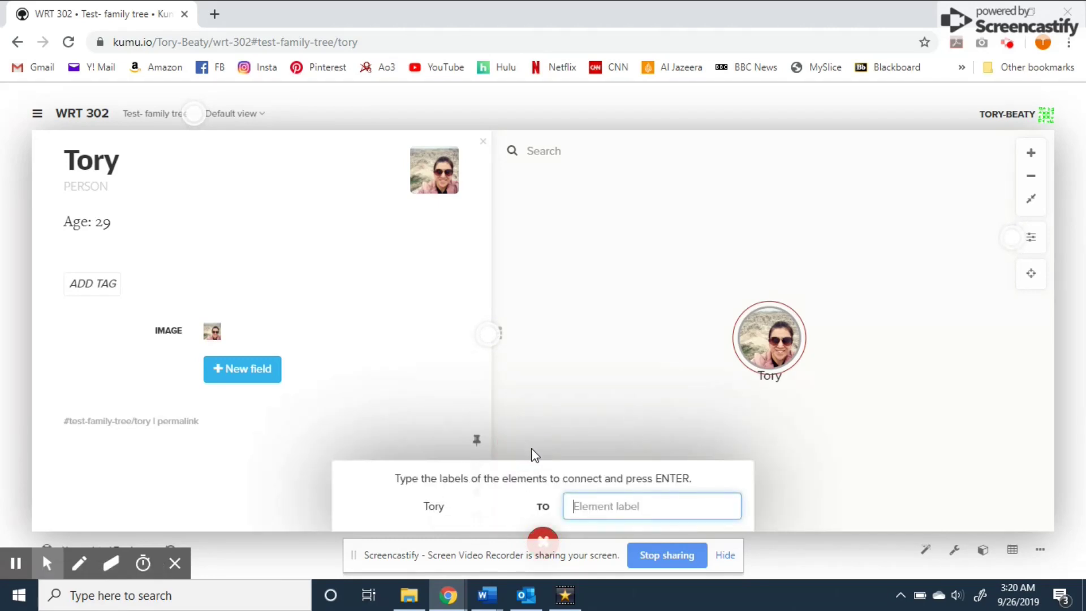
type("Carol")
key("Return")
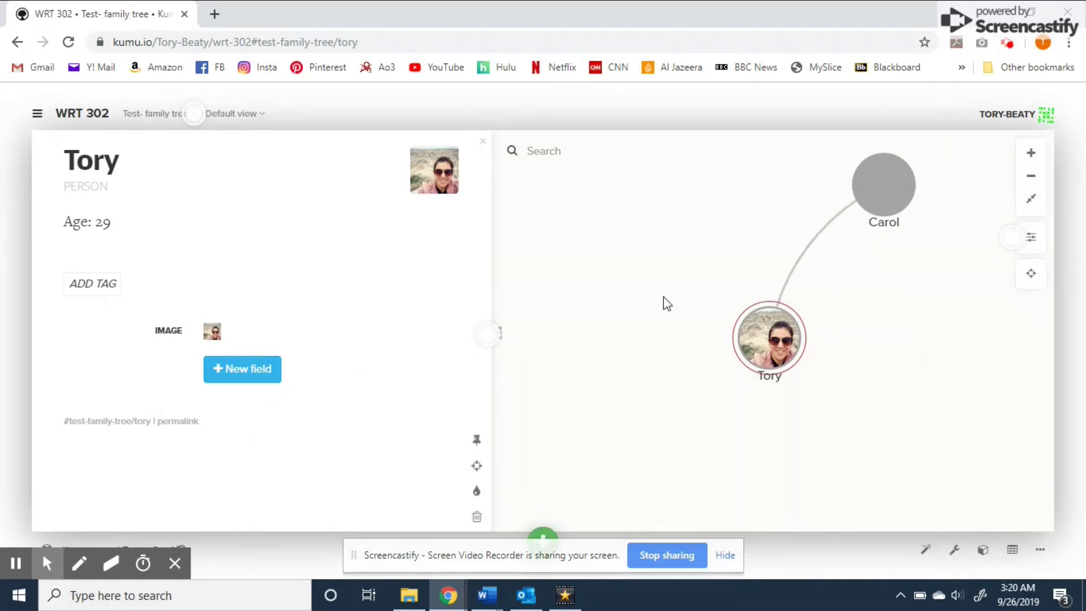
Give the Tory–Carol connection the description 'Mother'
left_click(798, 262)
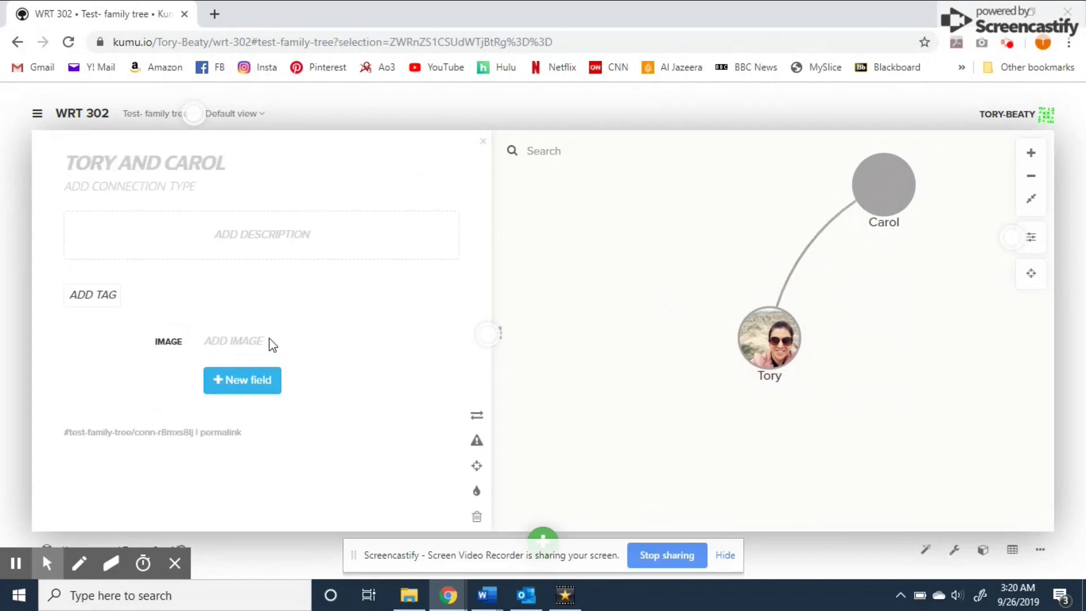
left_click(217, 247)
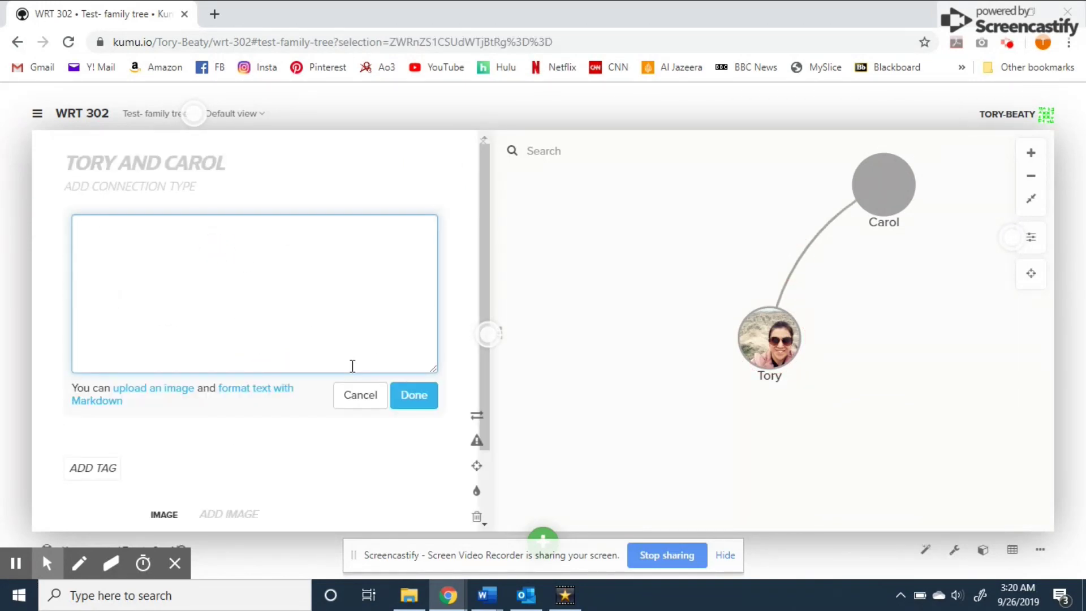
type("Mother")
left_click(412, 400)
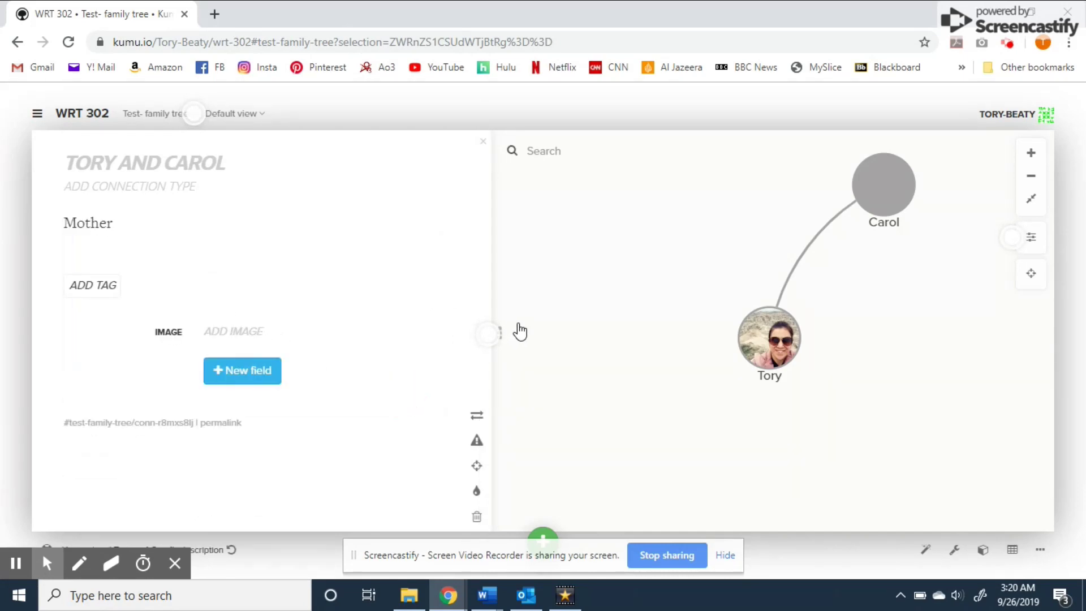
Set Carol's element image from her photo file
left_click(884, 184)
left_click(433, 170)
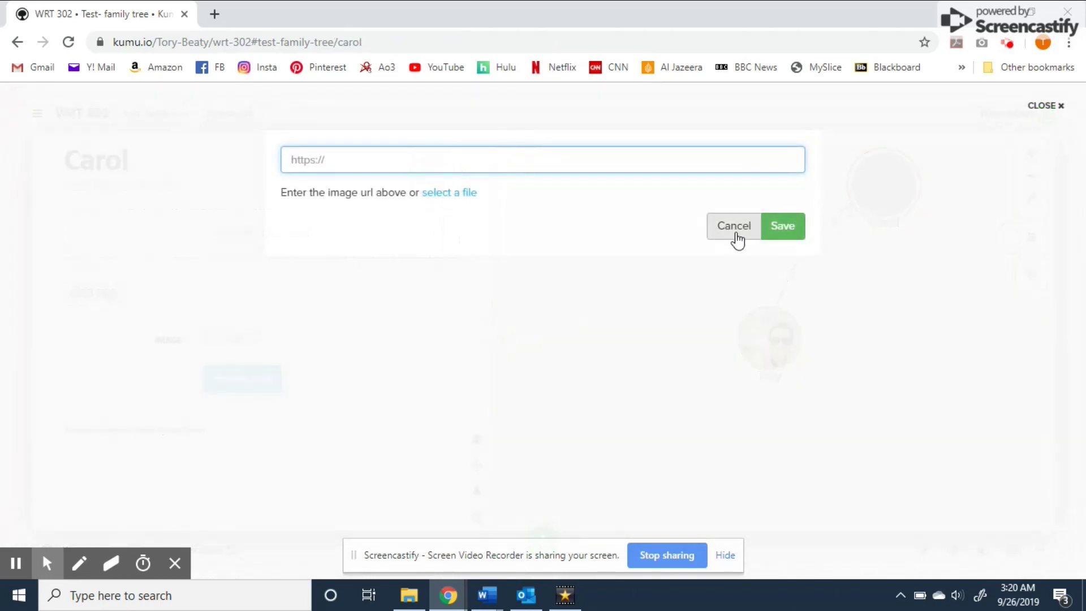
left_click(443, 193)
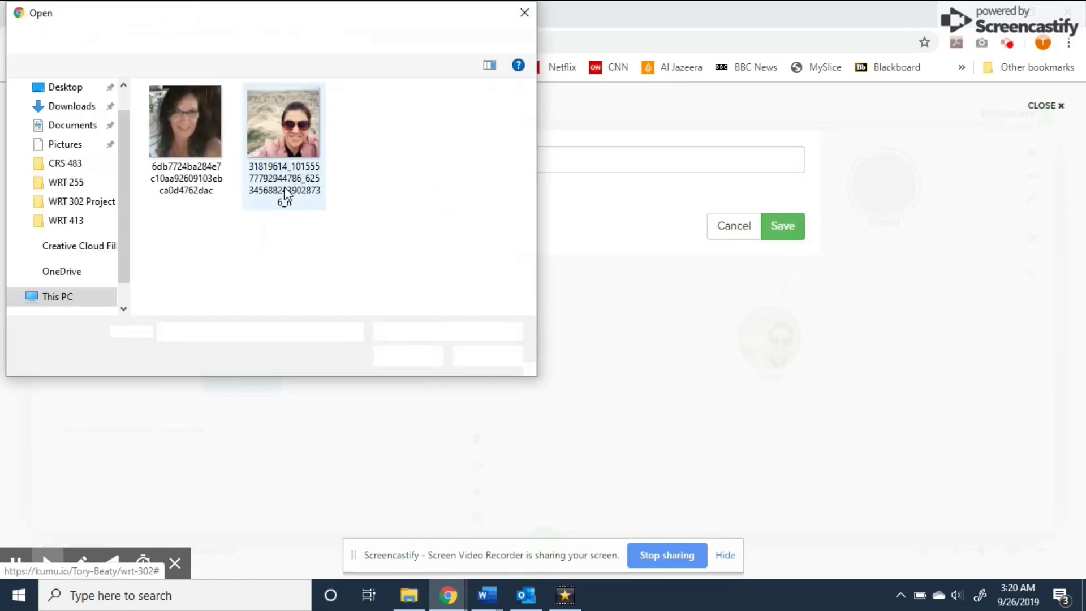
double_click(209, 178)
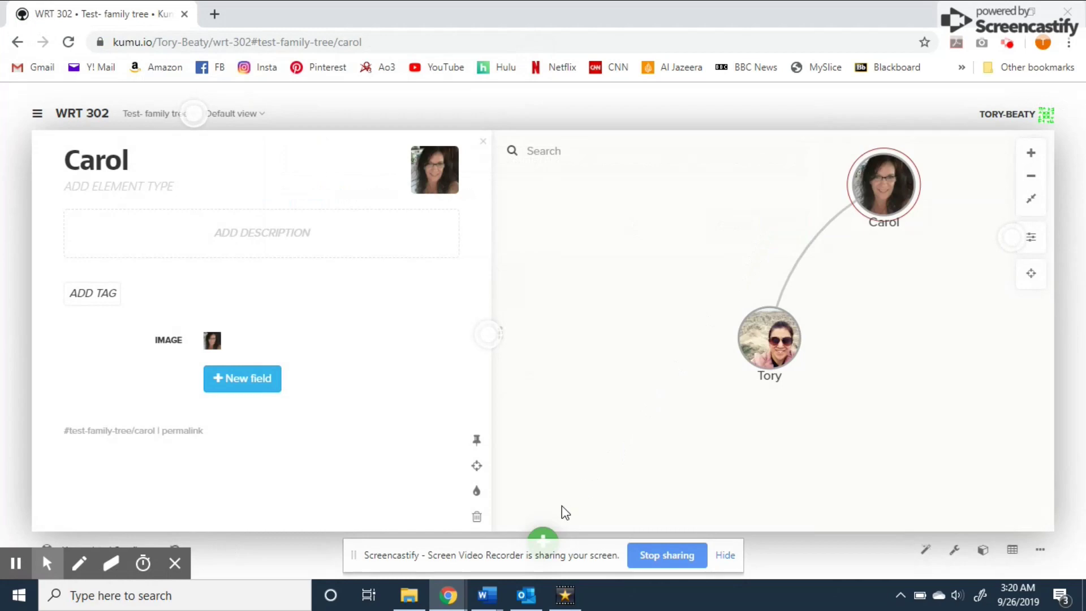
Close the add menu and Carol's details by clicking the empty map canvas
left_click(543, 537)
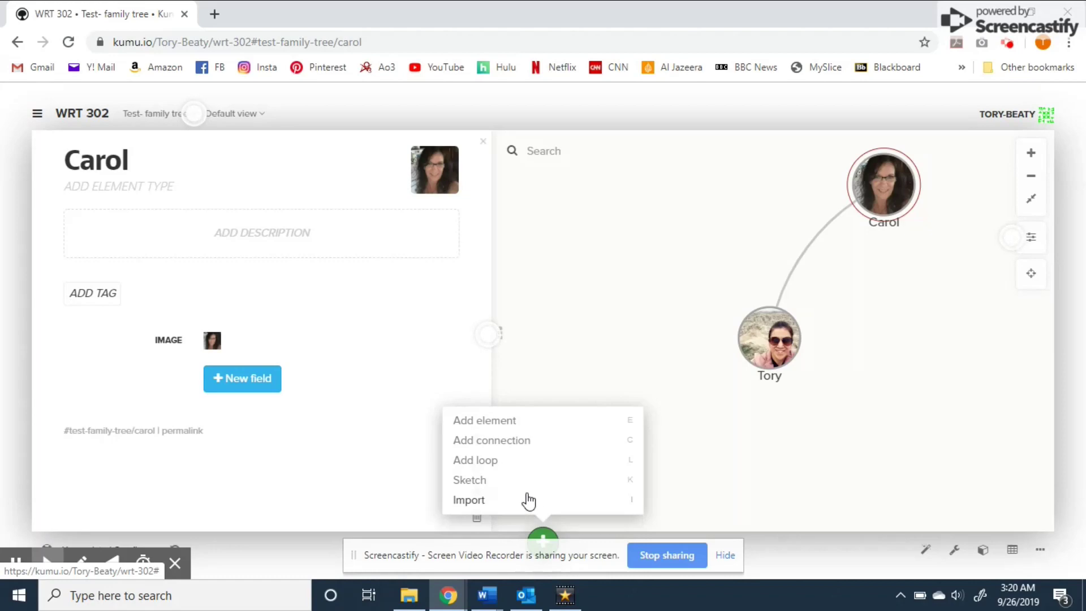
left_click(568, 261)
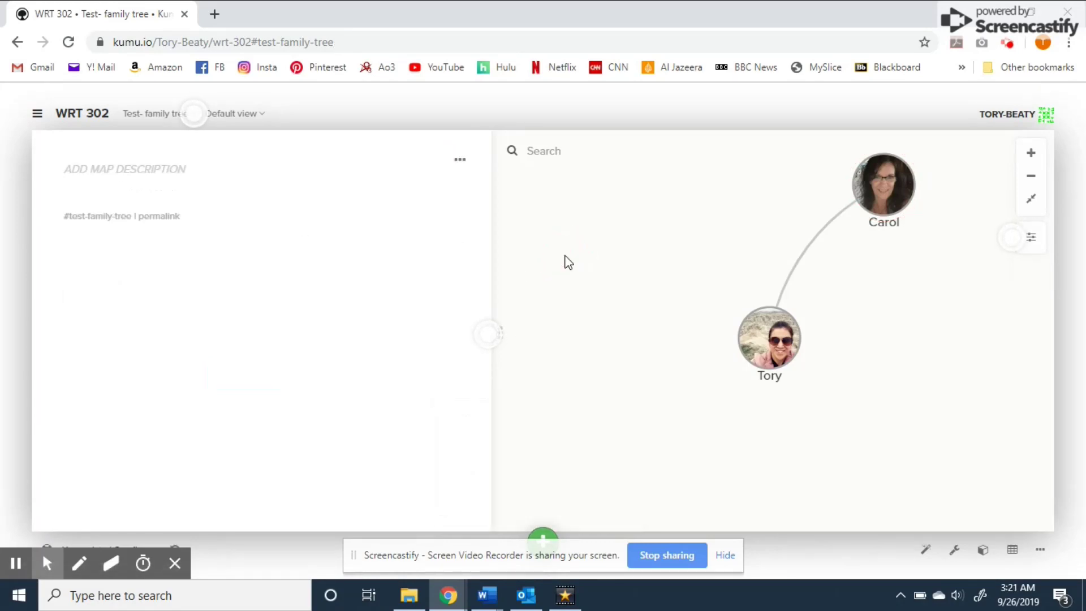
Delete the WRT 302 project from its Admin settings, confirming permanent deletion
left_click(40, 121)
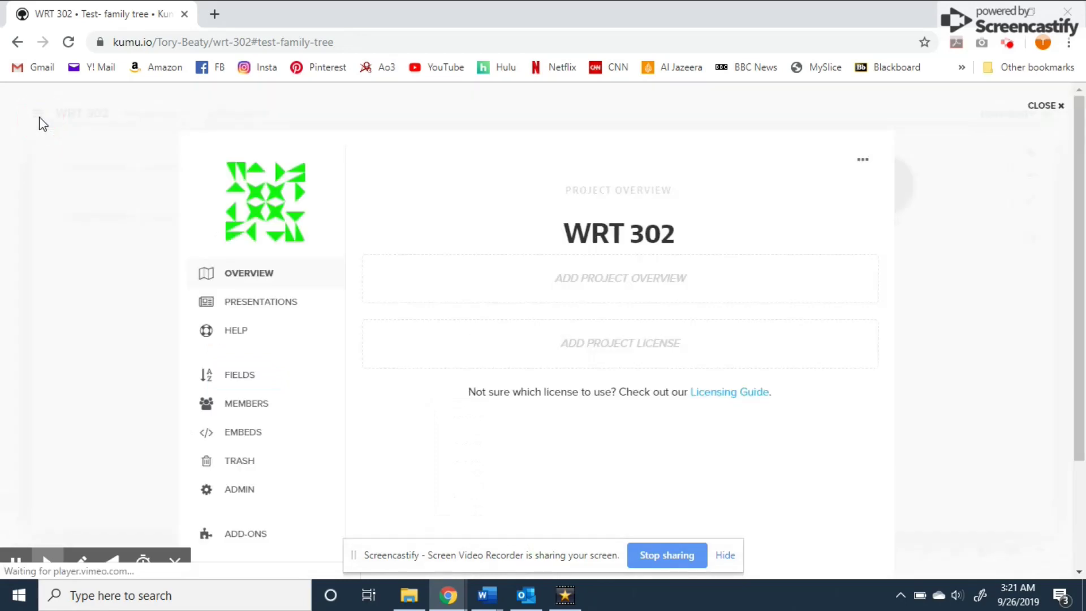
left_click(237, 490)
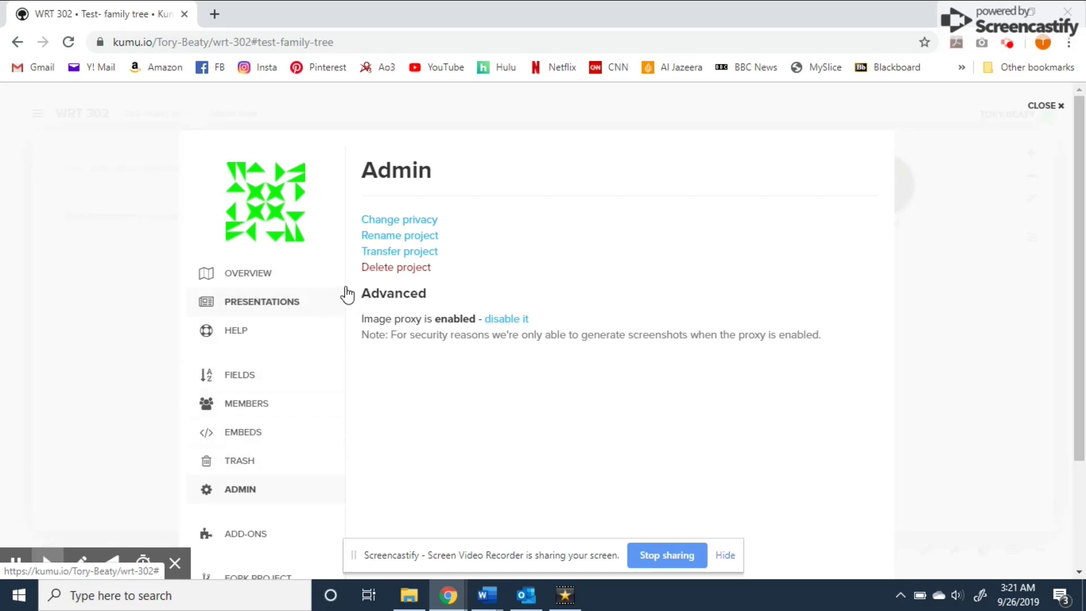
left_click(384, 271)
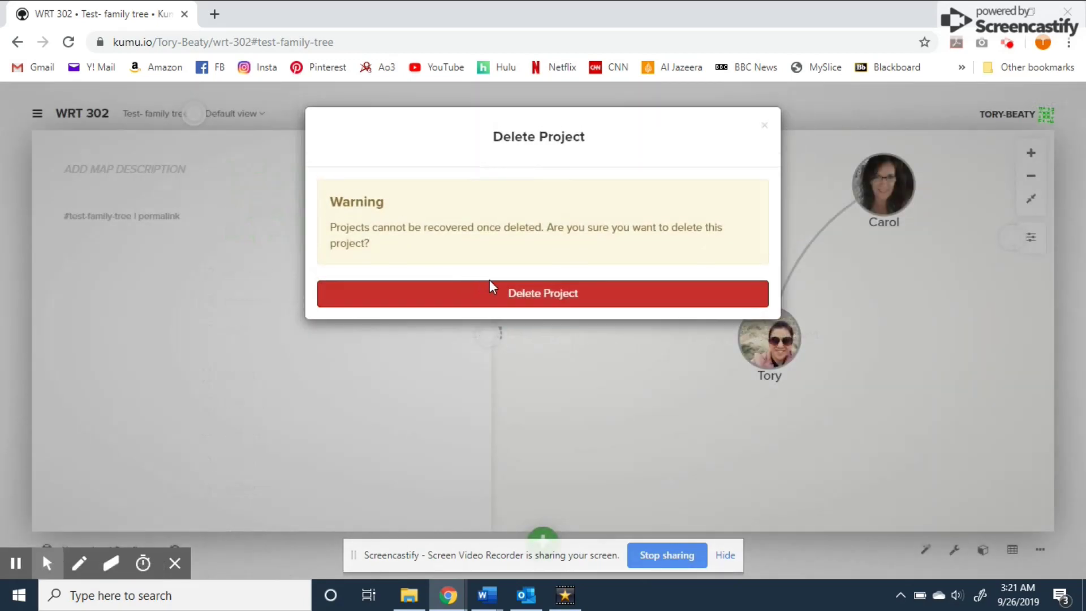
left_click(519, 300)
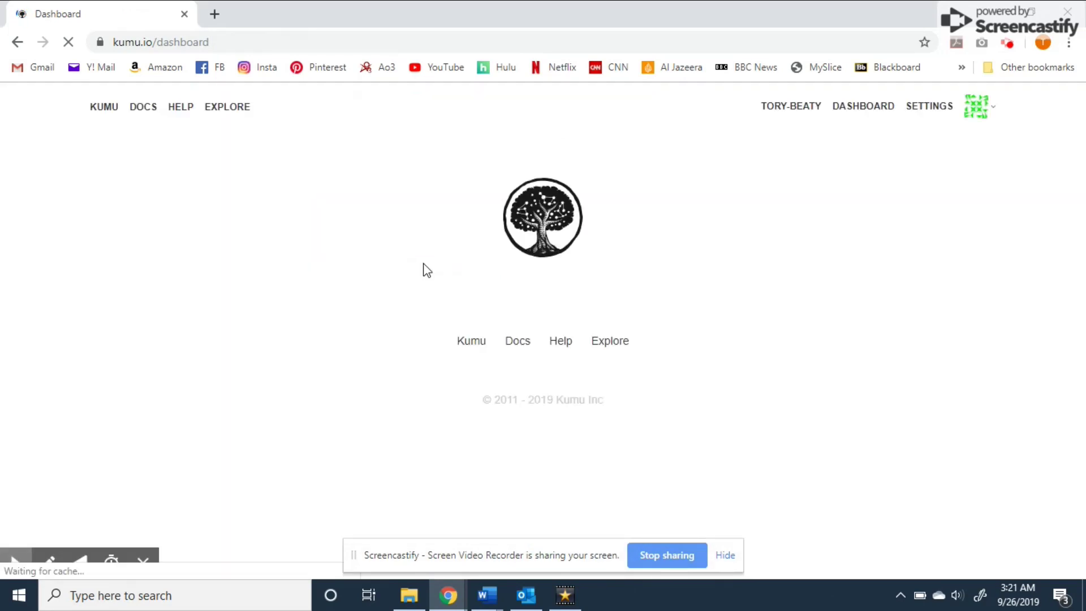
Return to the Kumu home page, open the Gallery, and scroll through the example maps
left_click(525, 231)
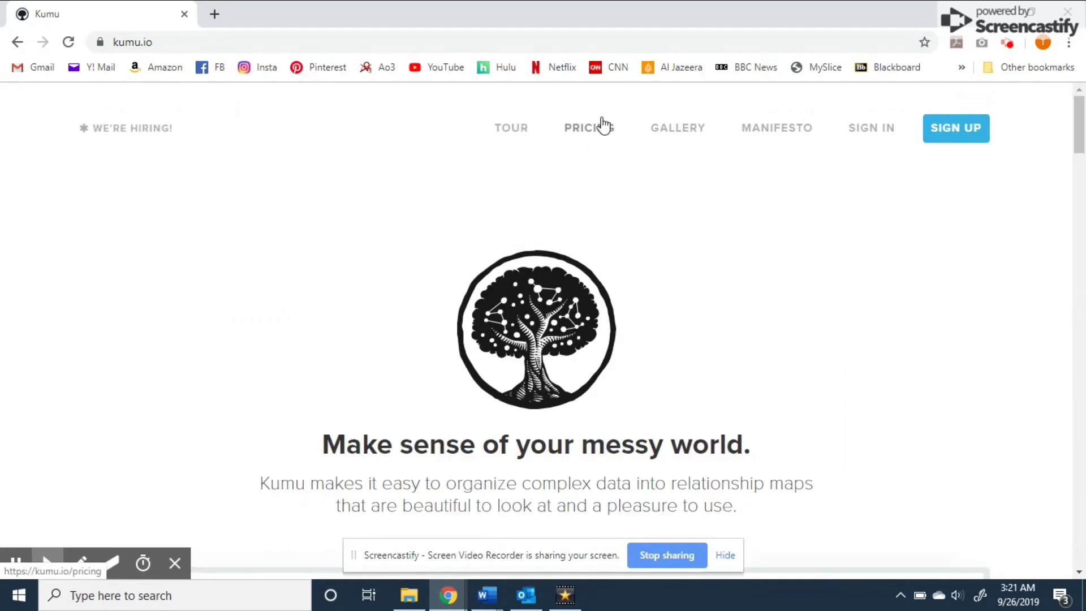
left_click(669, 117)
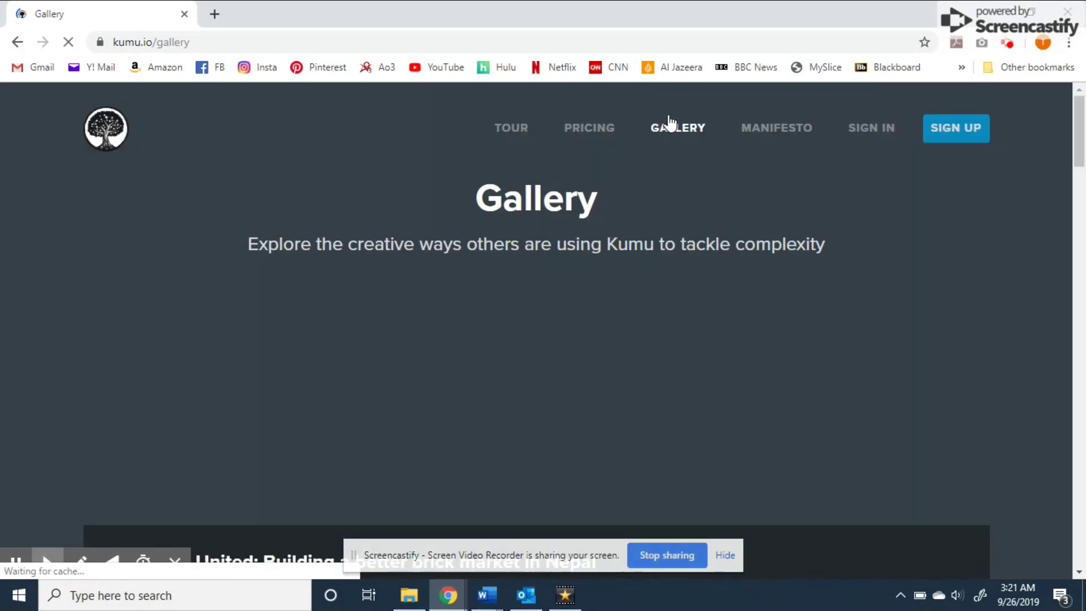
scroll(669, 121, "down", 20)
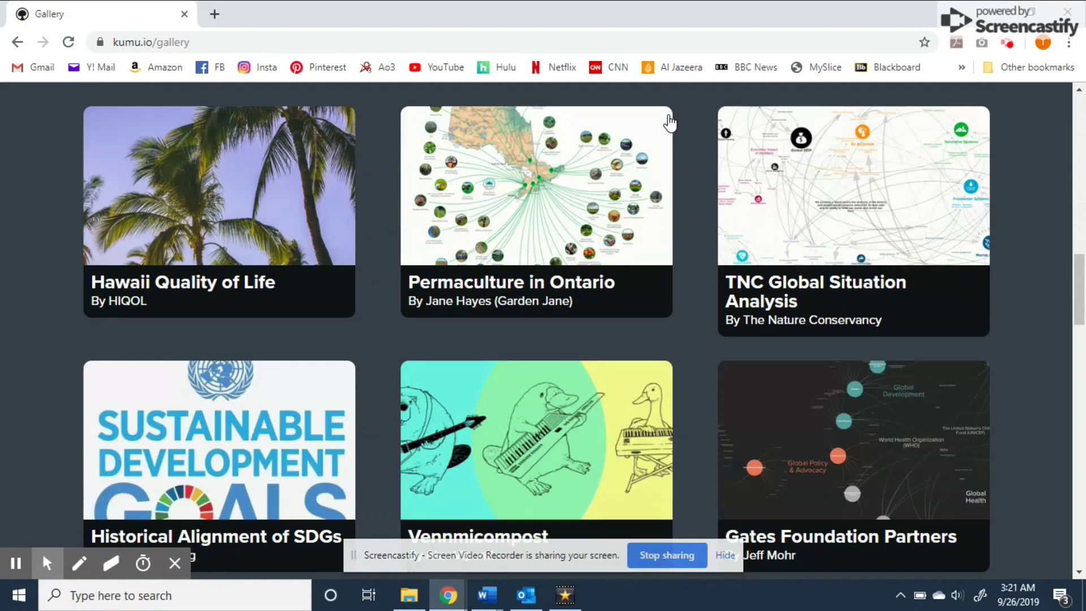
scroll(669, 121, "down", 6)
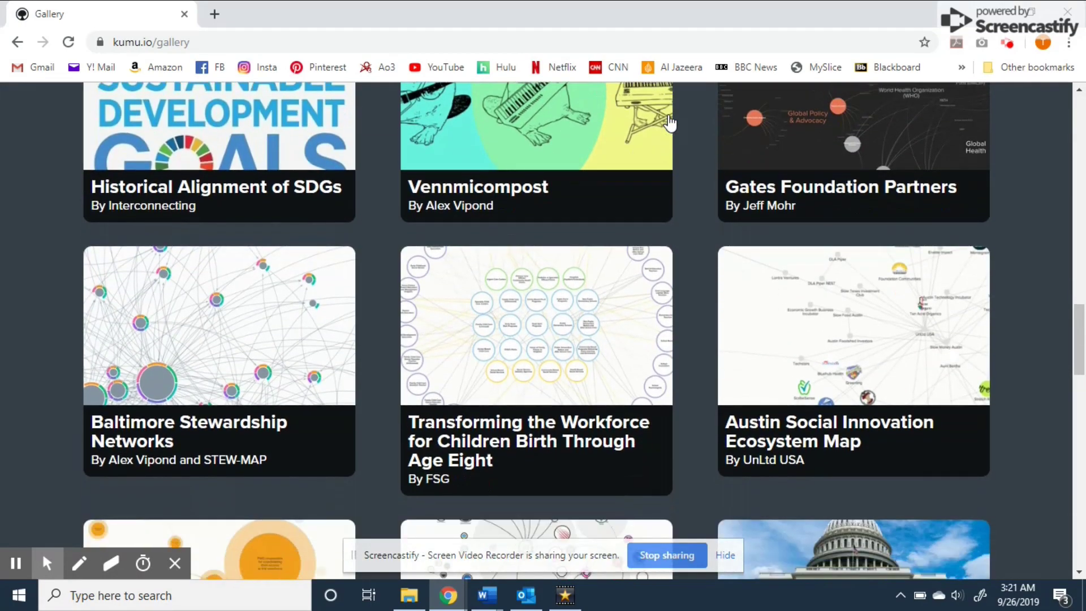
scroll(669, 121, "up", 7)
Inspect the vision statement, 'Economic impact of disasters' and its incoming connection, then apply the AG & DIET view
left_click(812, 260)
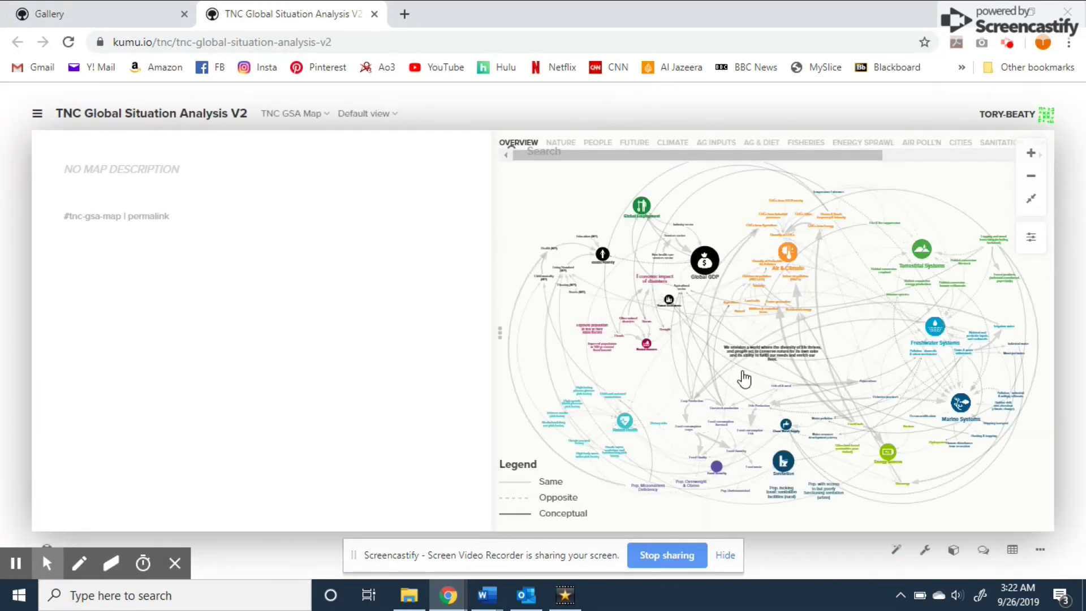
left_click(763, 360)
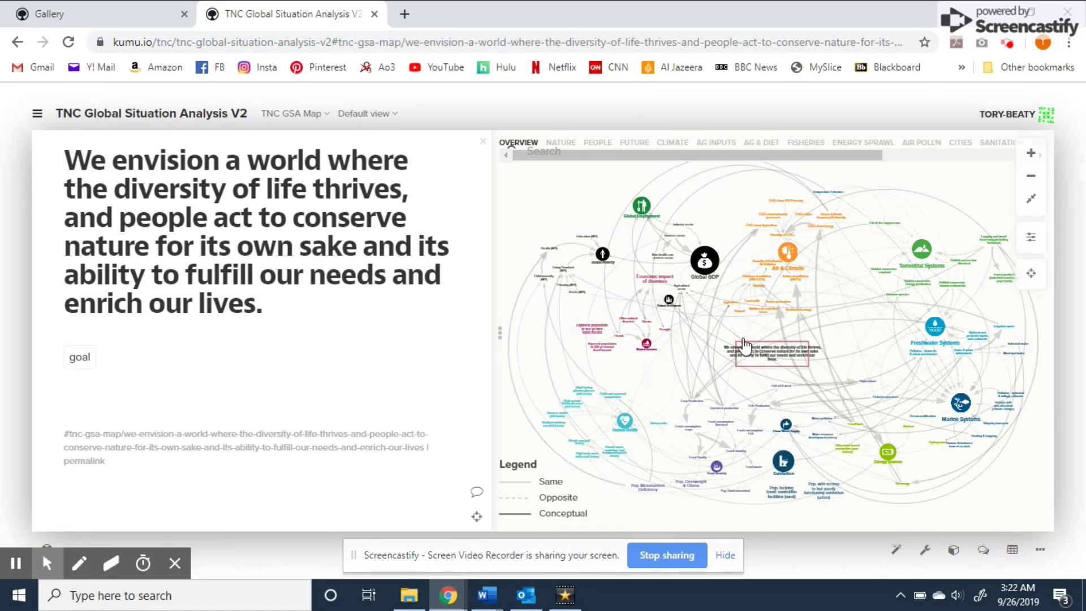
left_click(668, 289)
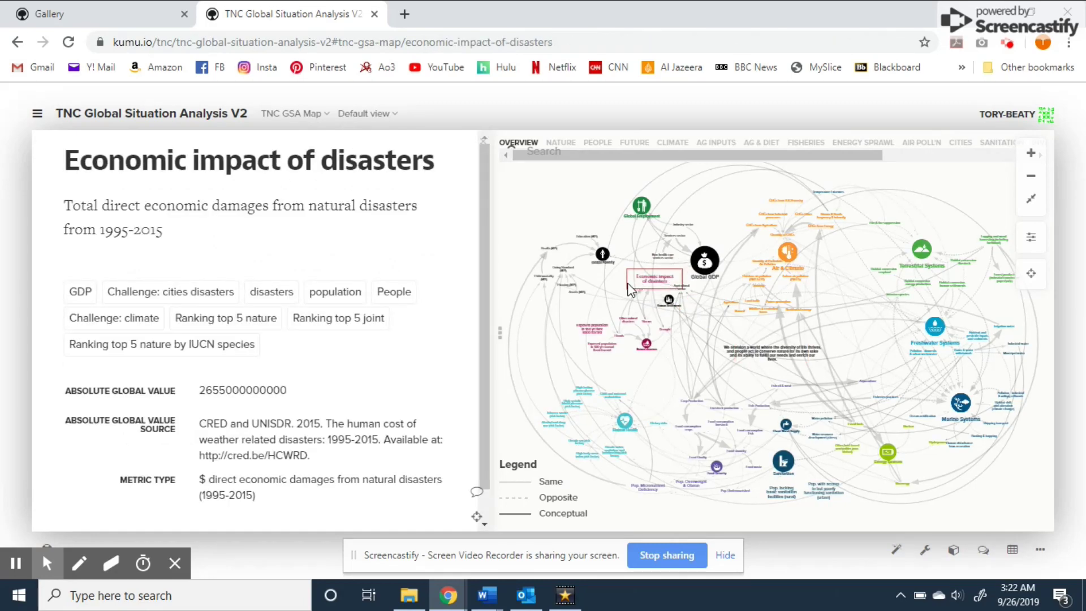
left_click(633, 315)
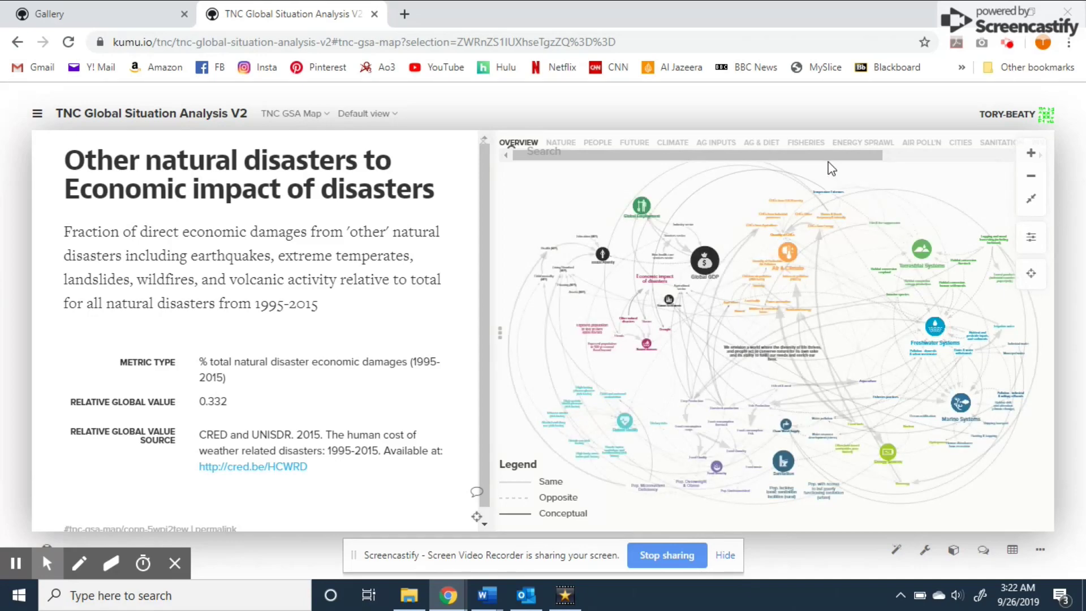
left_click(768, 146)
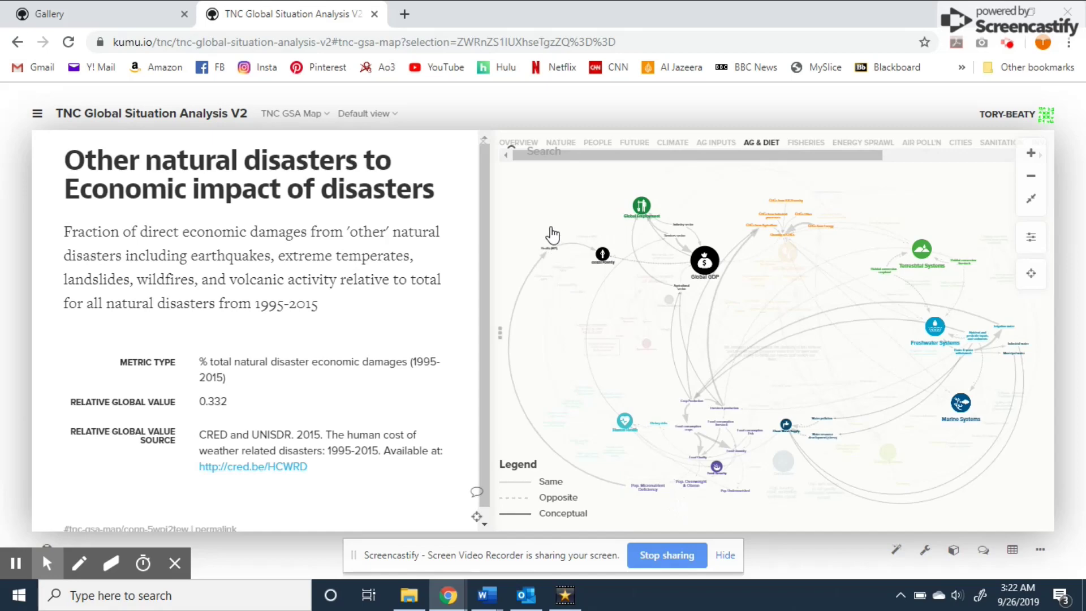
left_click(509, 144)
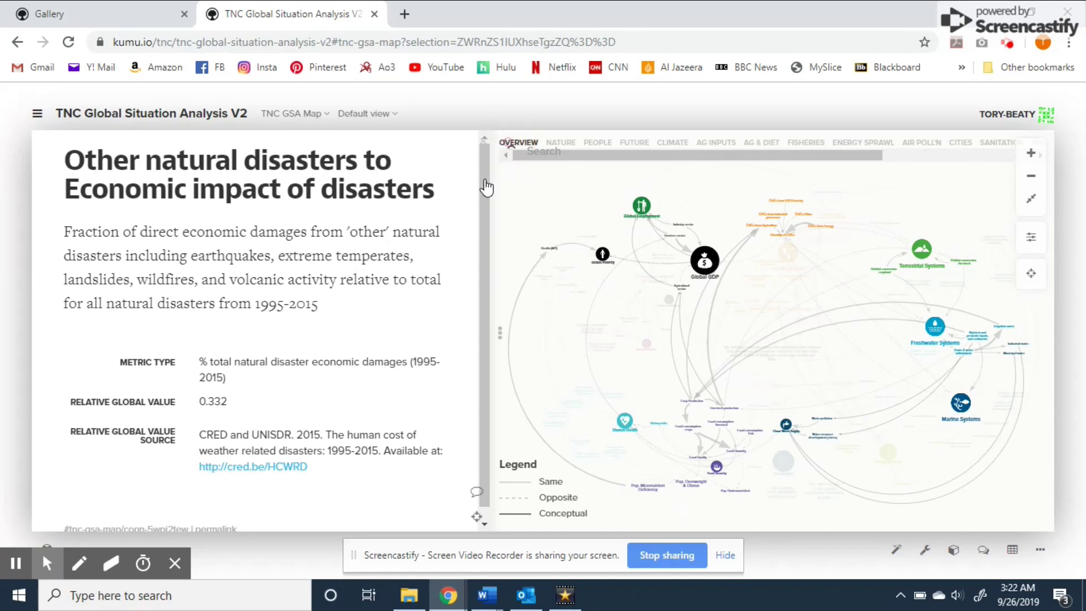